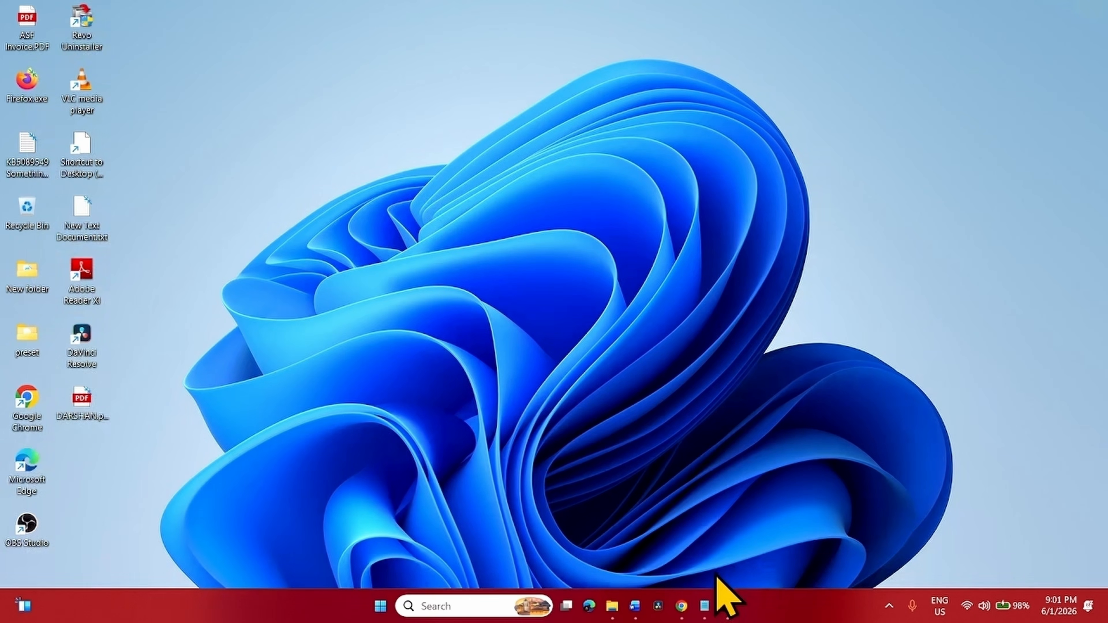
Step: Open Google Chrome, search for "amd driver" and look over AMD's Drivers and Support for Processors and Graphics page
right_click(684, 606)
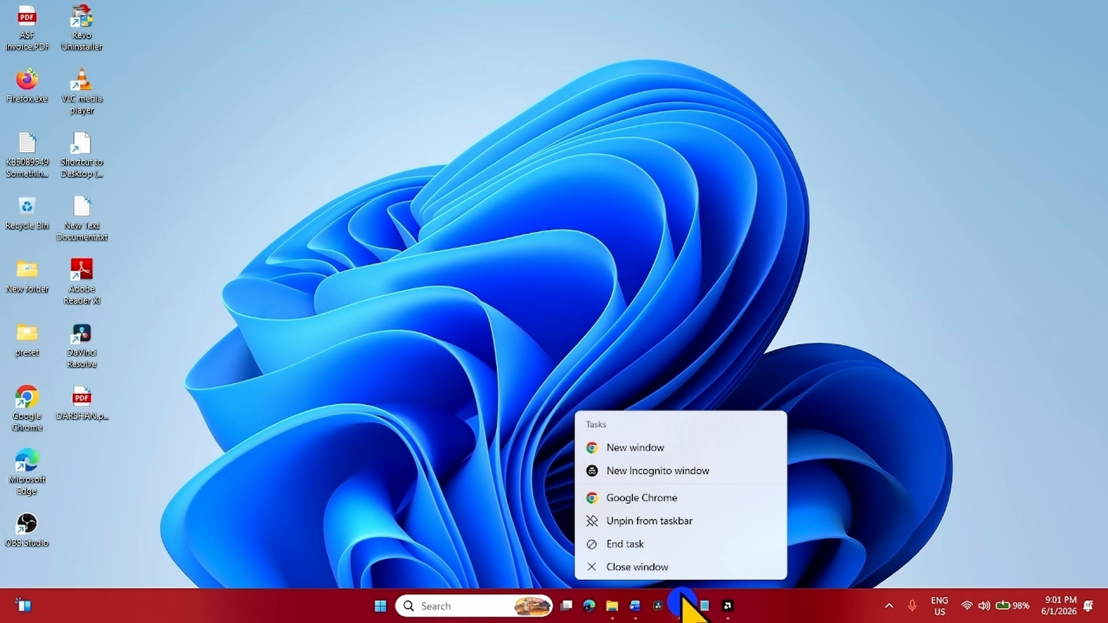
click(627, 500)
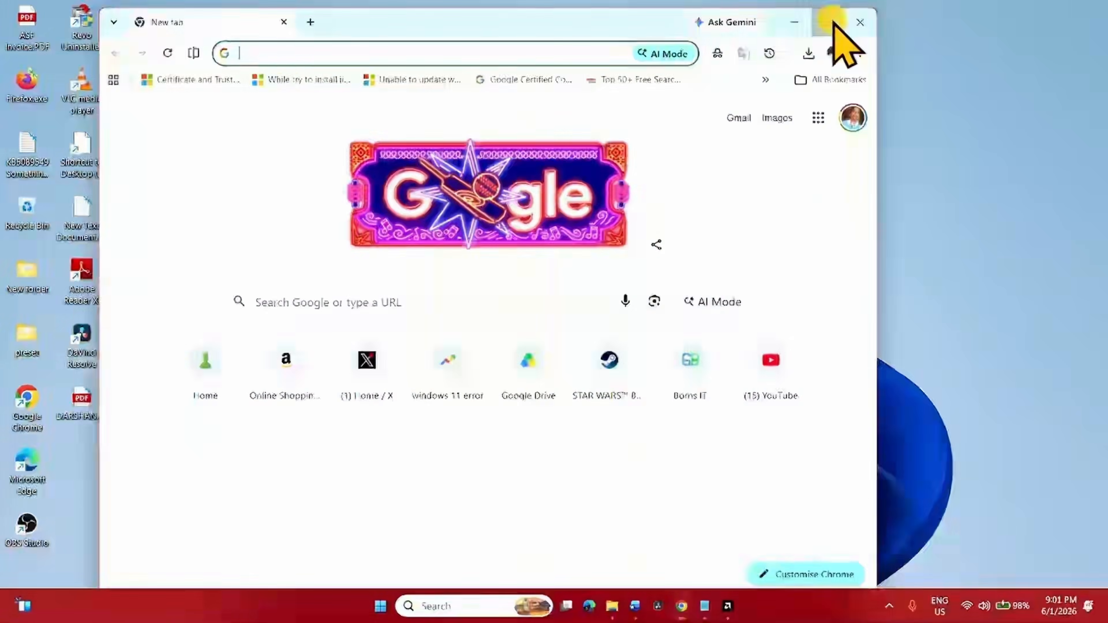
click(832, 22)
text(am)
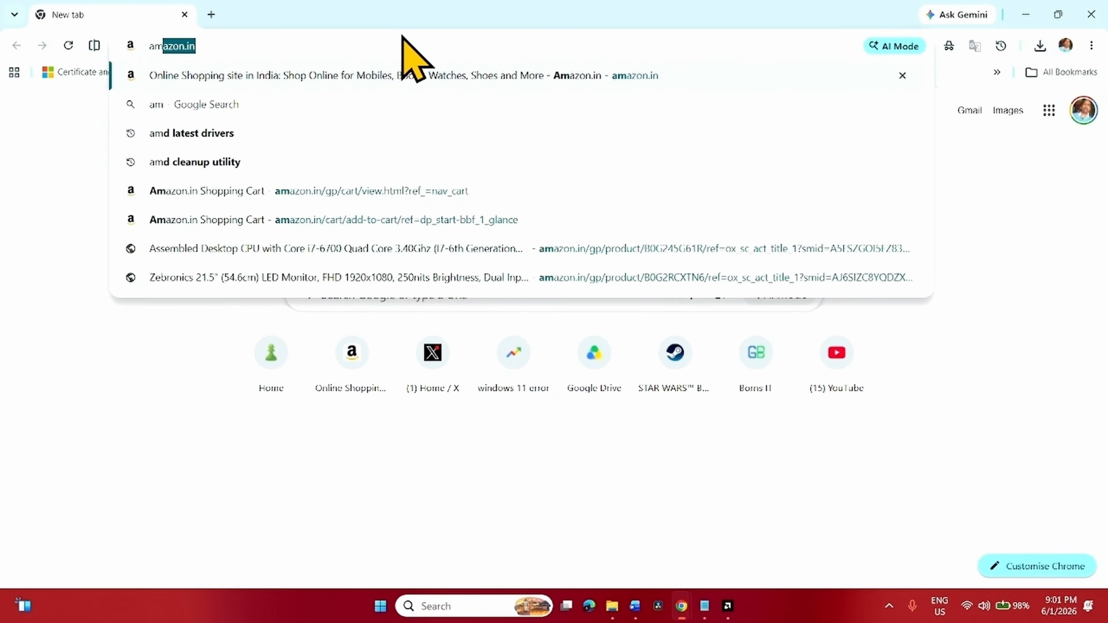
text(d driver)
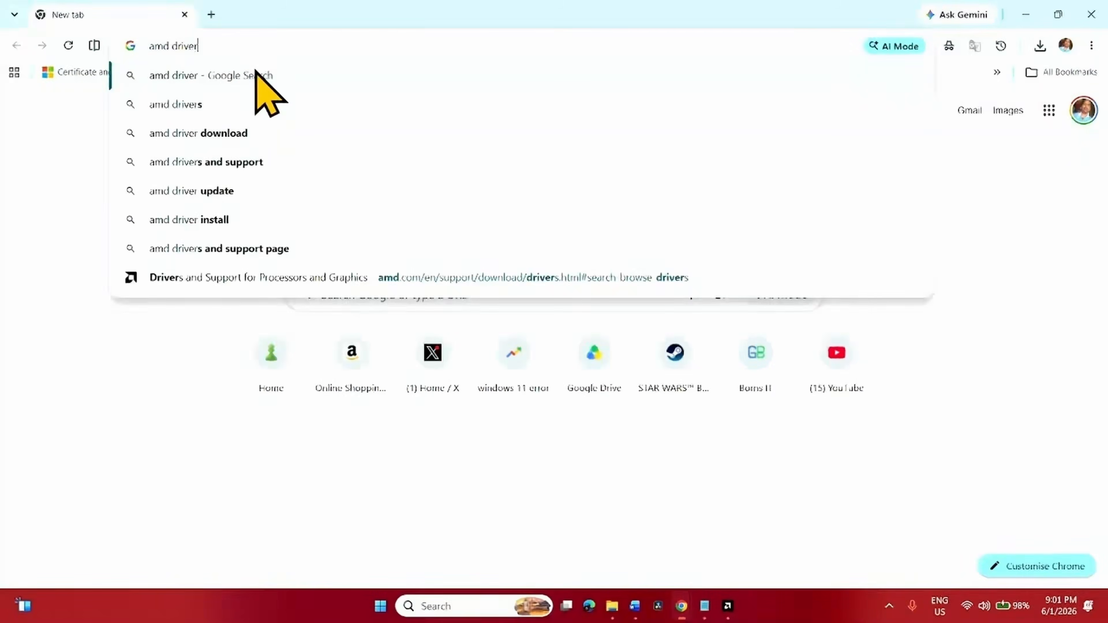
key(Return)
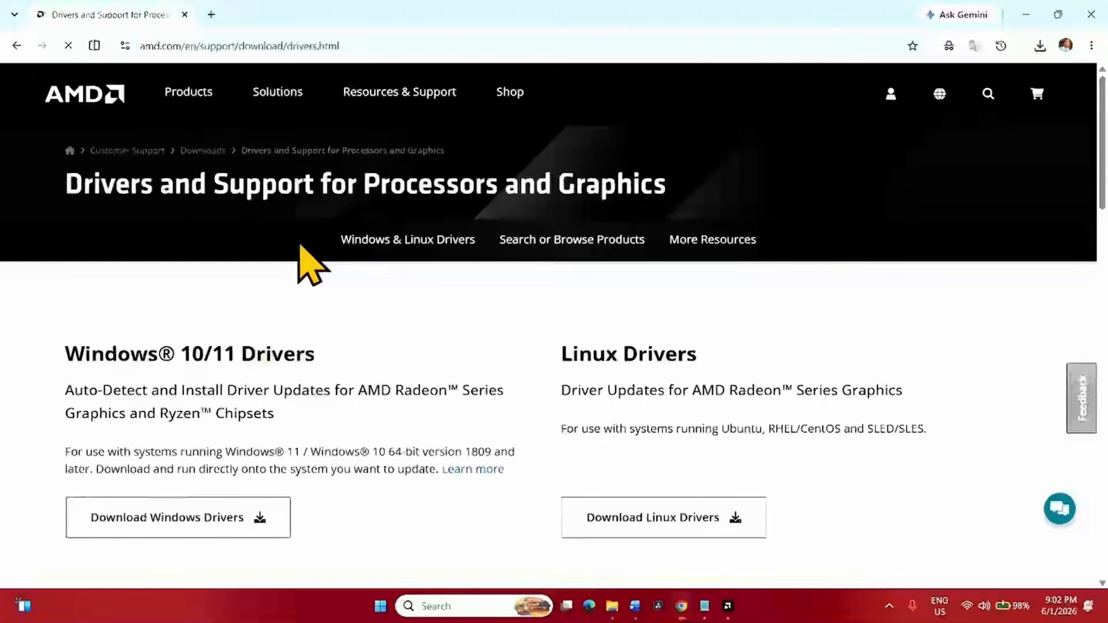
scroll(346, 321, down, 1)
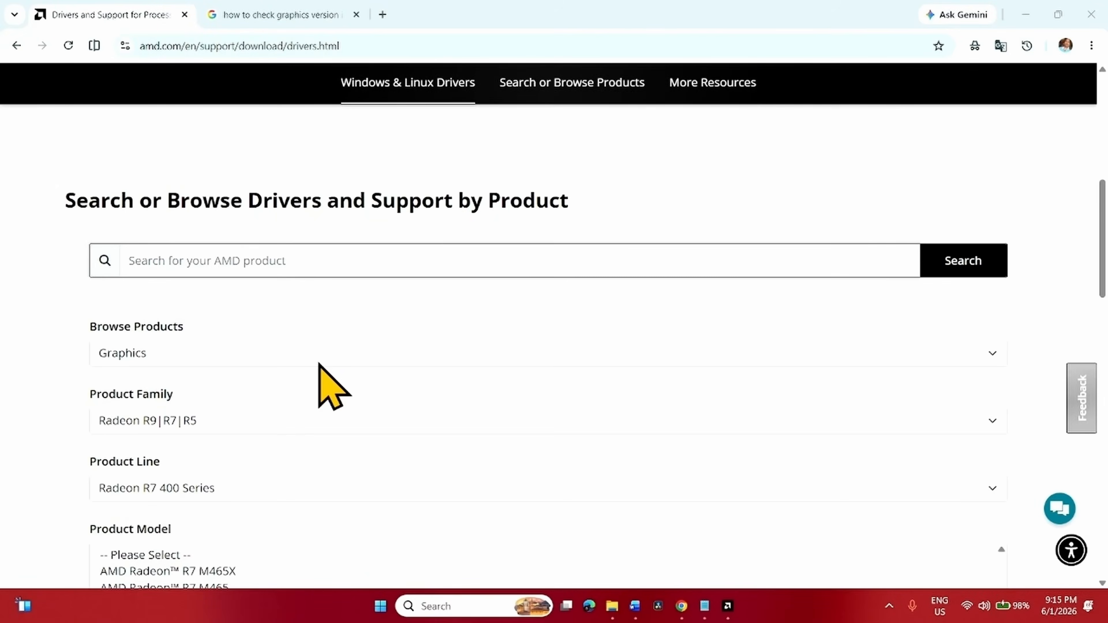
scroll(330, 386, up, 8)
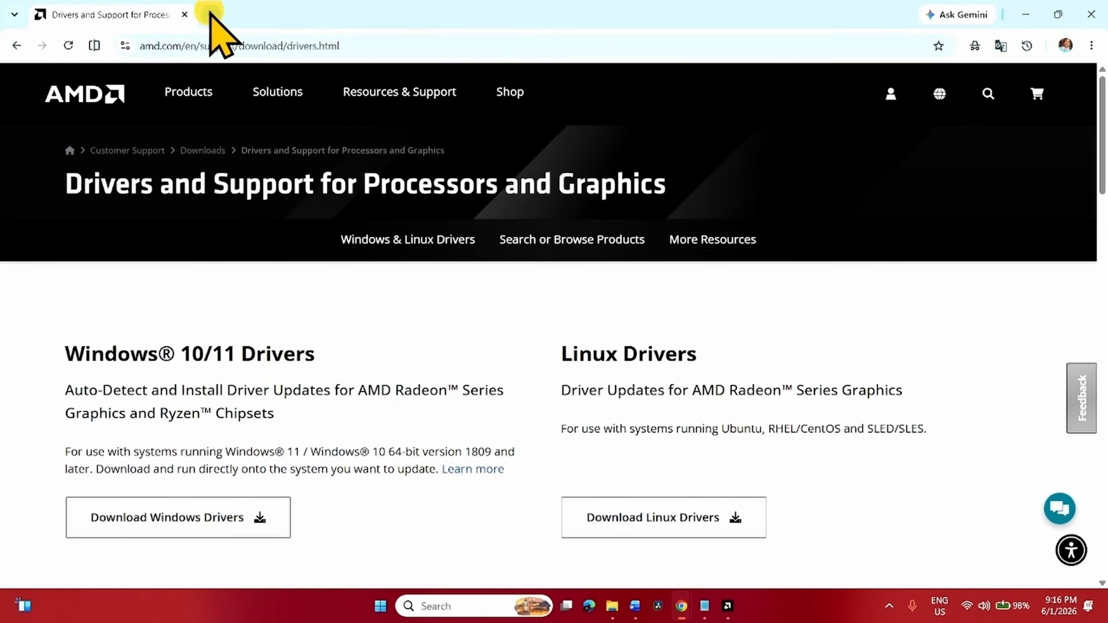
Step: Search Google for "display driver uninstaller" in a new browser tab
click(210, 13)
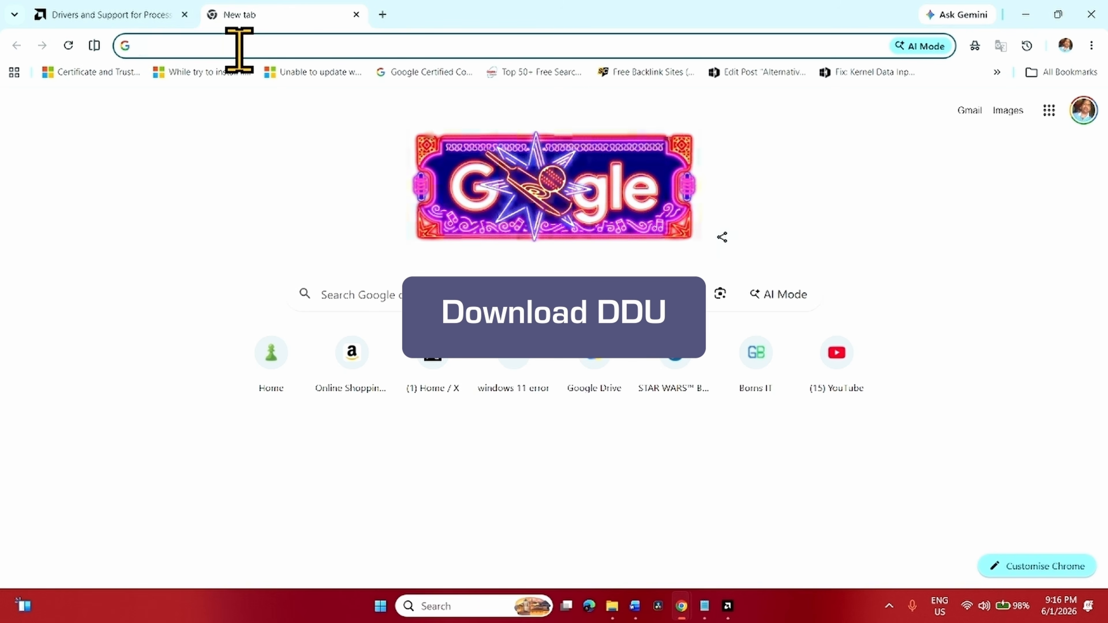
text(display driv)
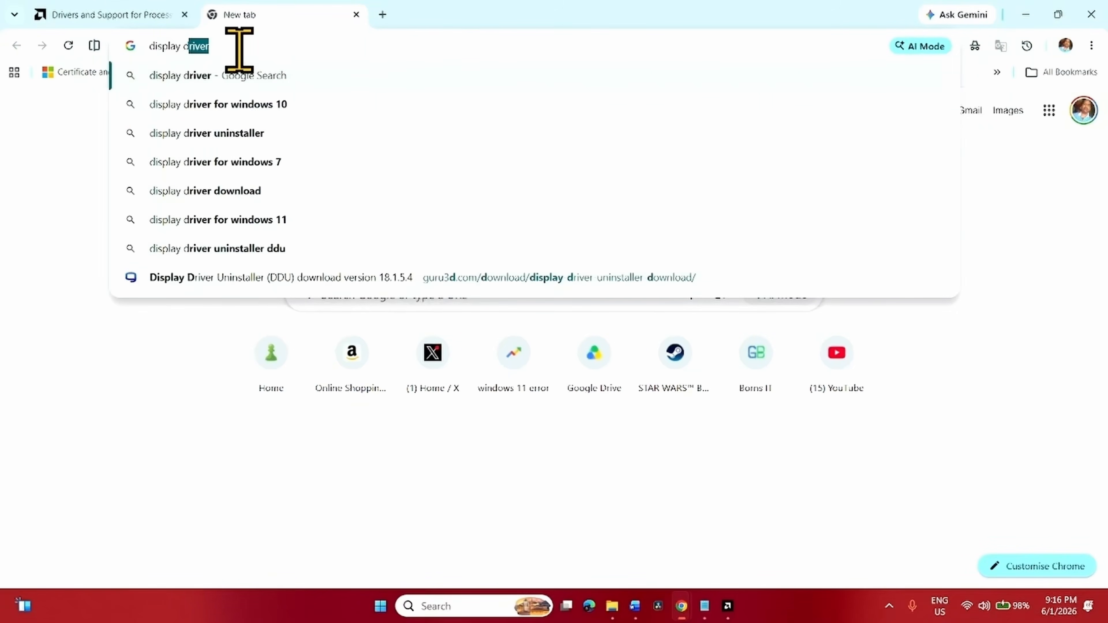
text(er unins)
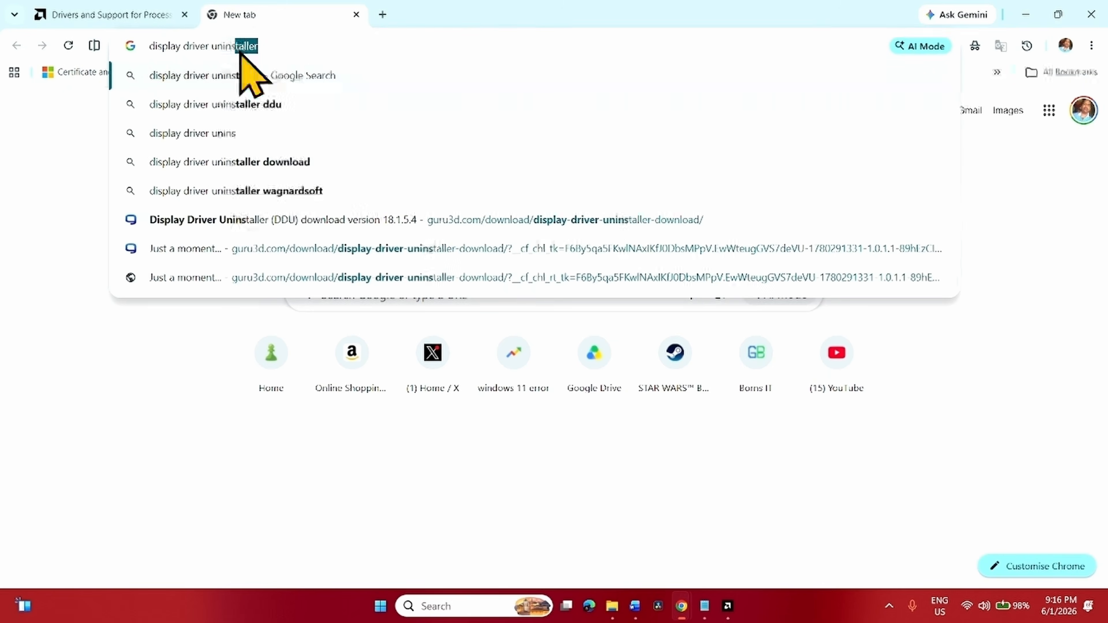
text(taller)
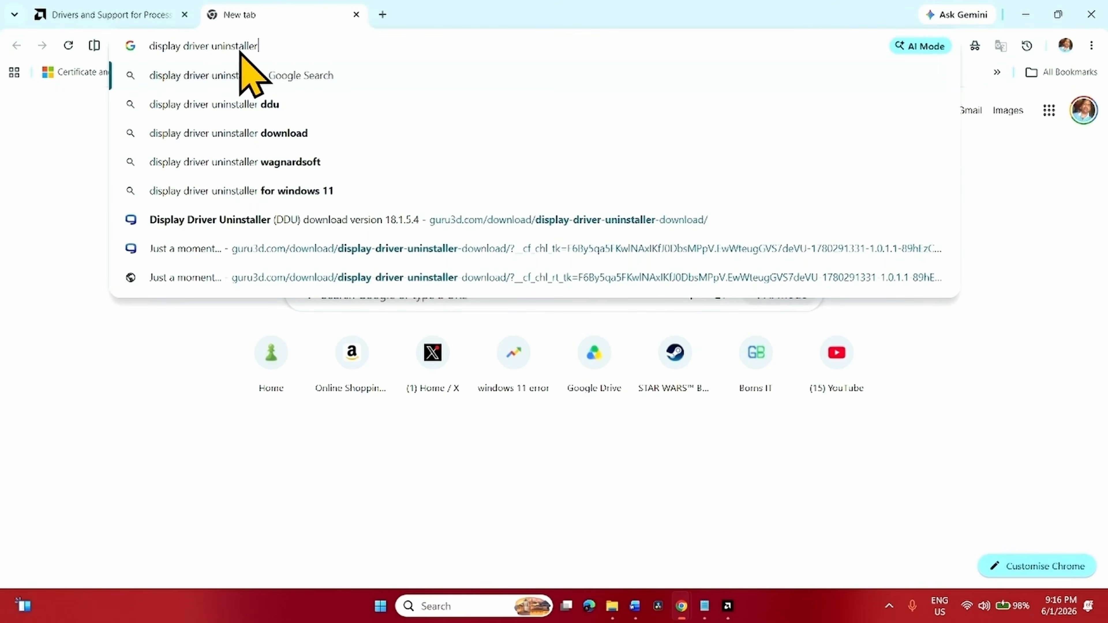
key(Return)
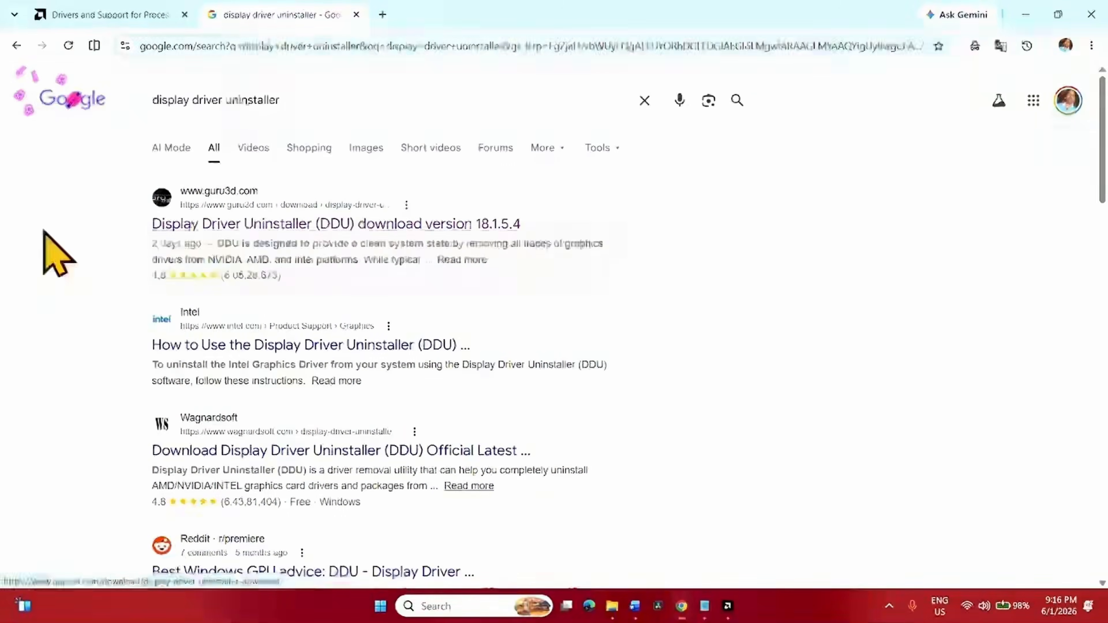
Step: Open guru3d.com's Display Driver Uninstaller (DDU) 18.1.5.4 result and download the tool from the second mirror
click(357, 219)
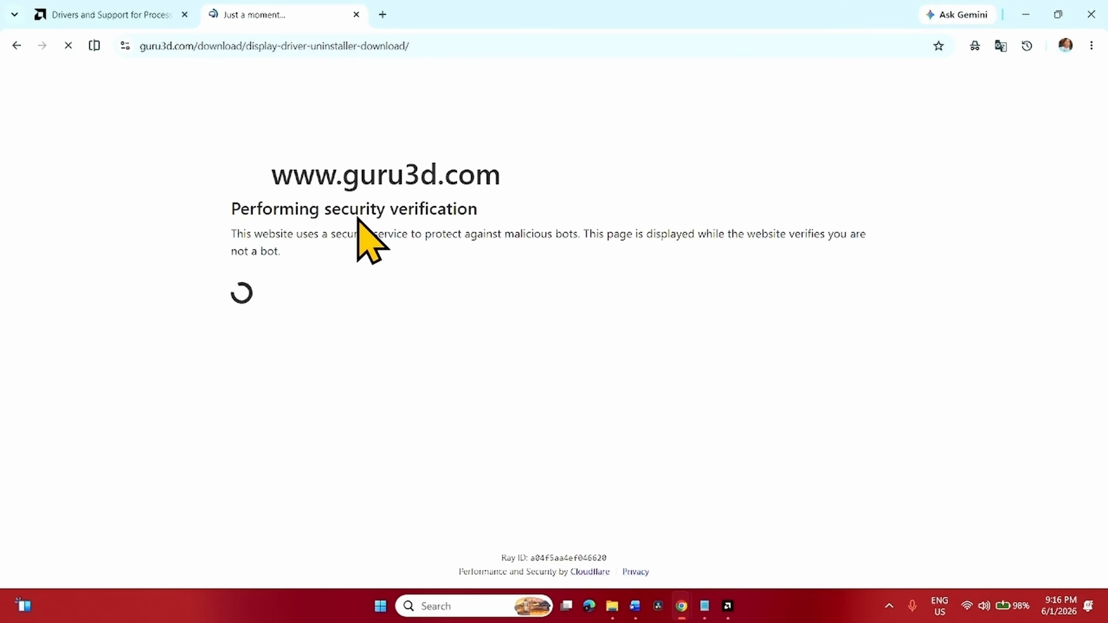
scroll(833, 418, down, 3)
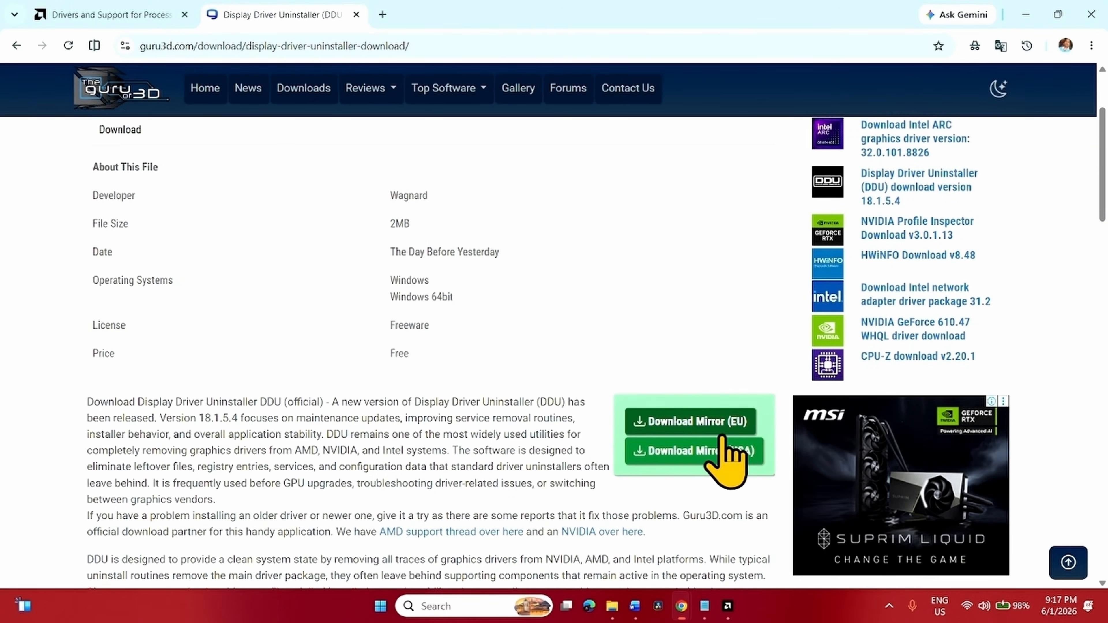
click(735, 450)
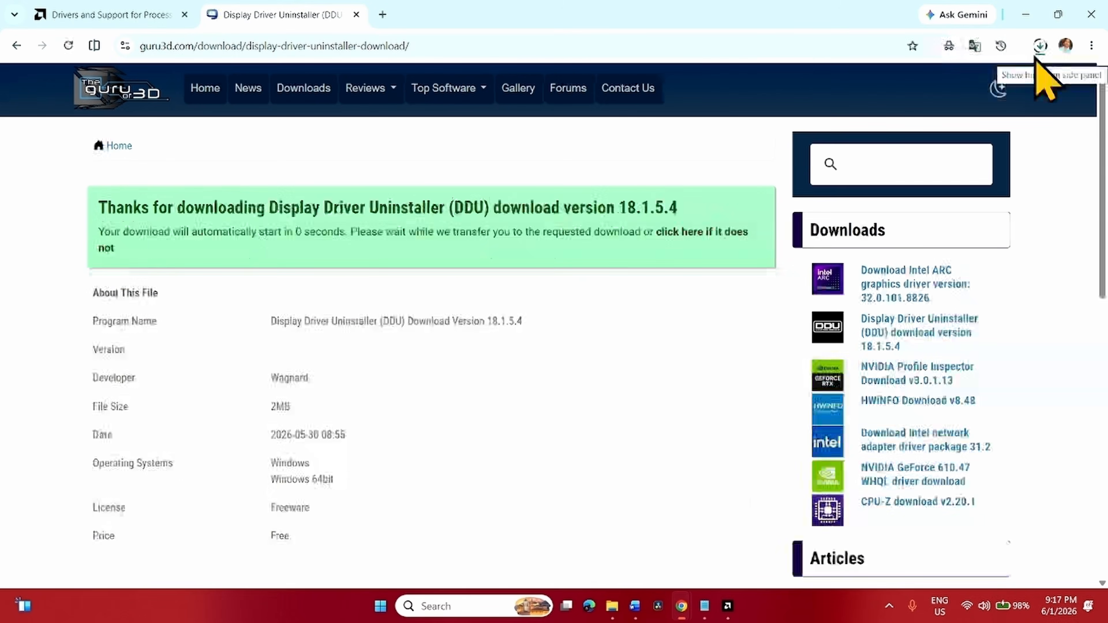
Step: Show the newly downloaded [Guru3D]-DDU.zip in its folder and extract it to the suggested [Guru3D]-DDU destination
click(1038, 46)
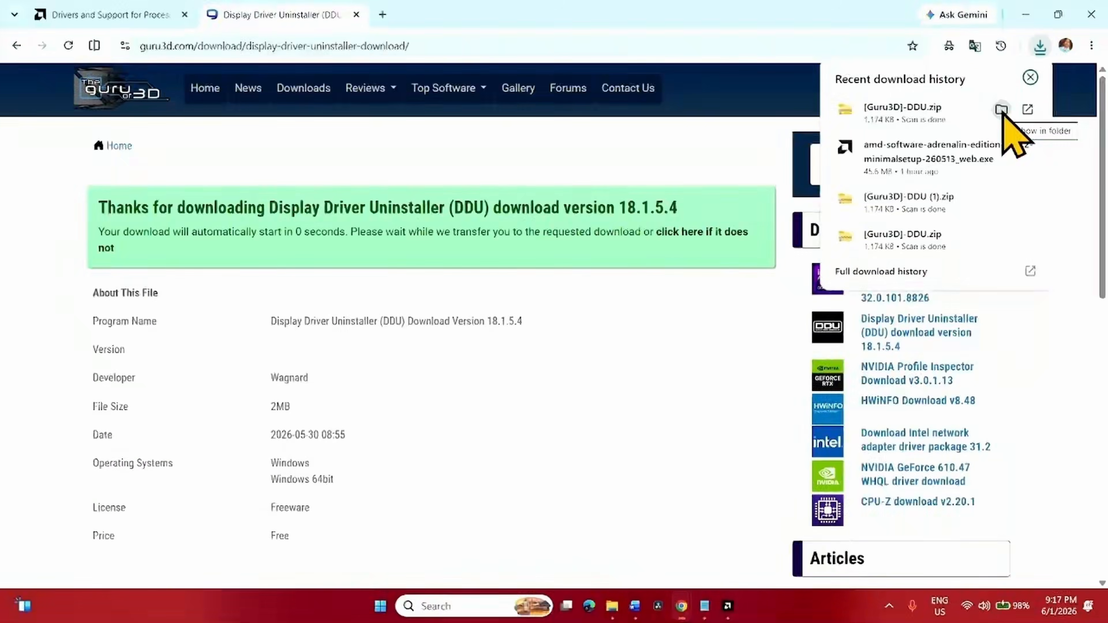
click(1002, 112)
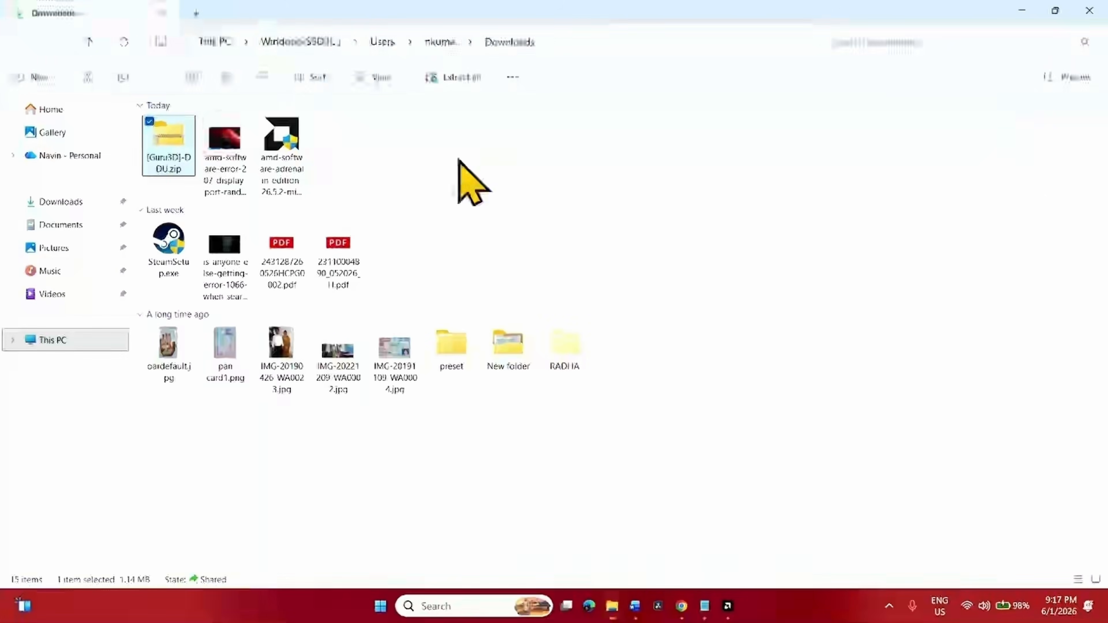
click(462, 77)
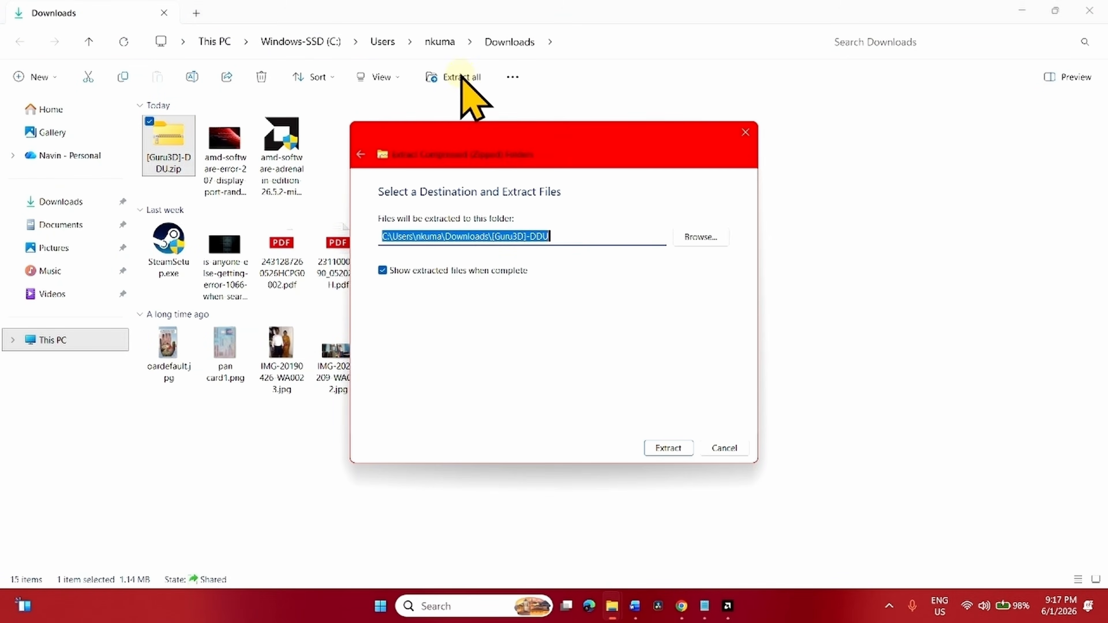
click(668, 448)
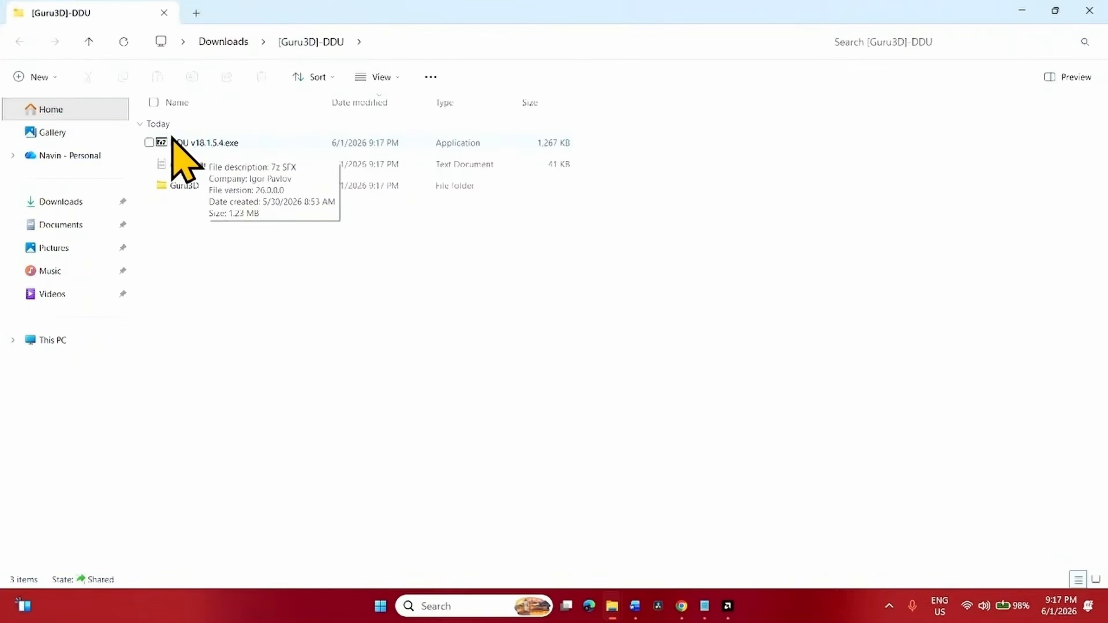
Step: Run DDU v18.1.5.4.exe to unpack it into the [Guru3D]-DDU folder, and open the extracted DDU v18.1.5.4 folder
right_click(203, 144)
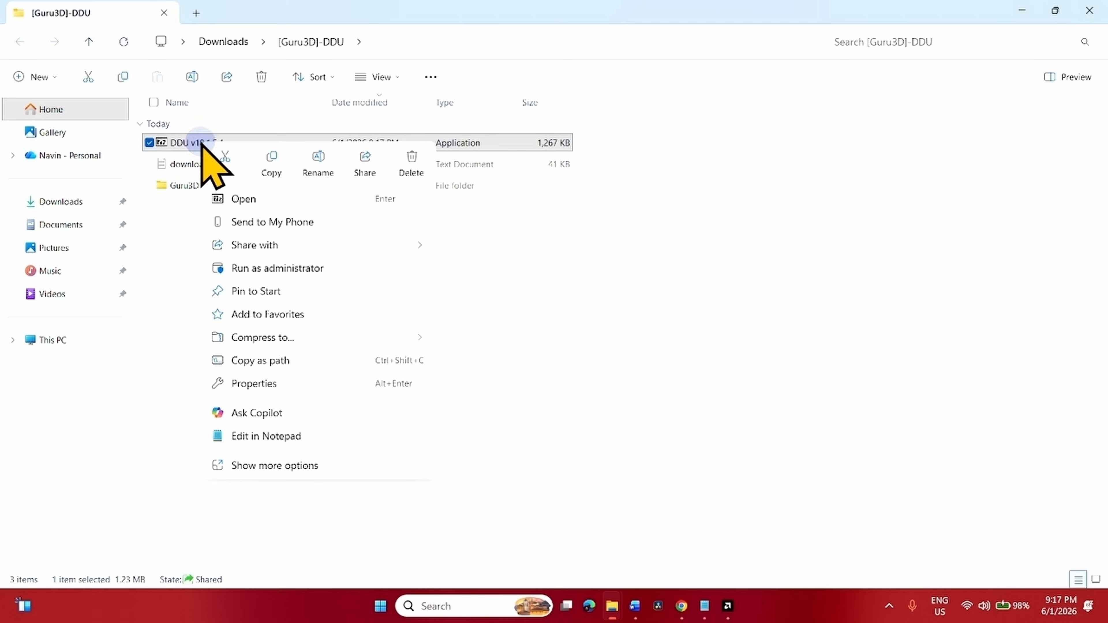
click(248, 199)
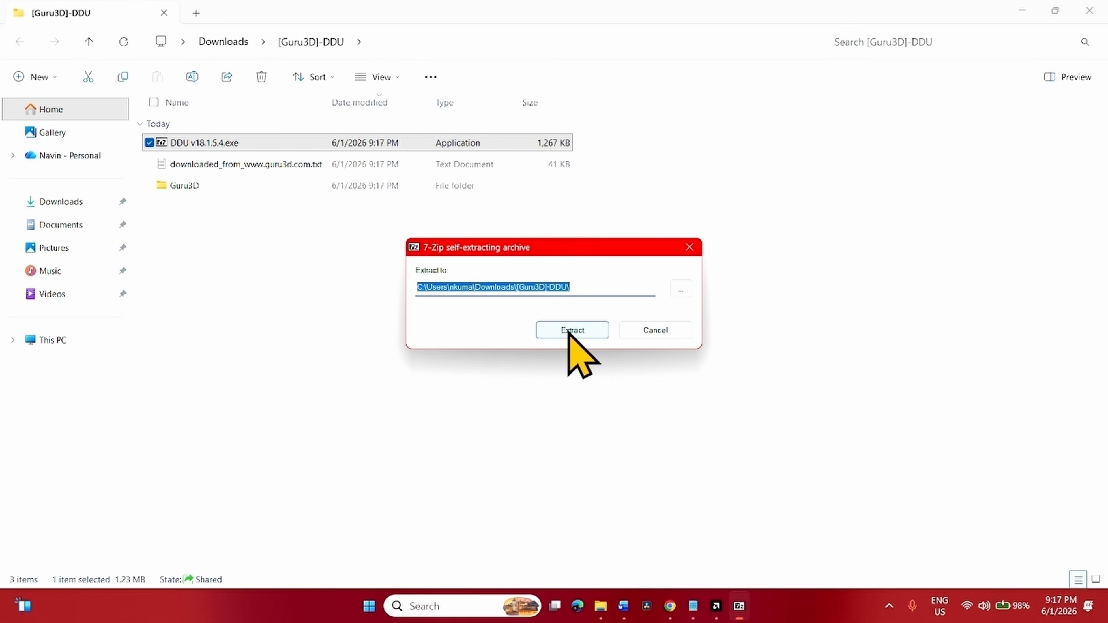
click(571, 331)
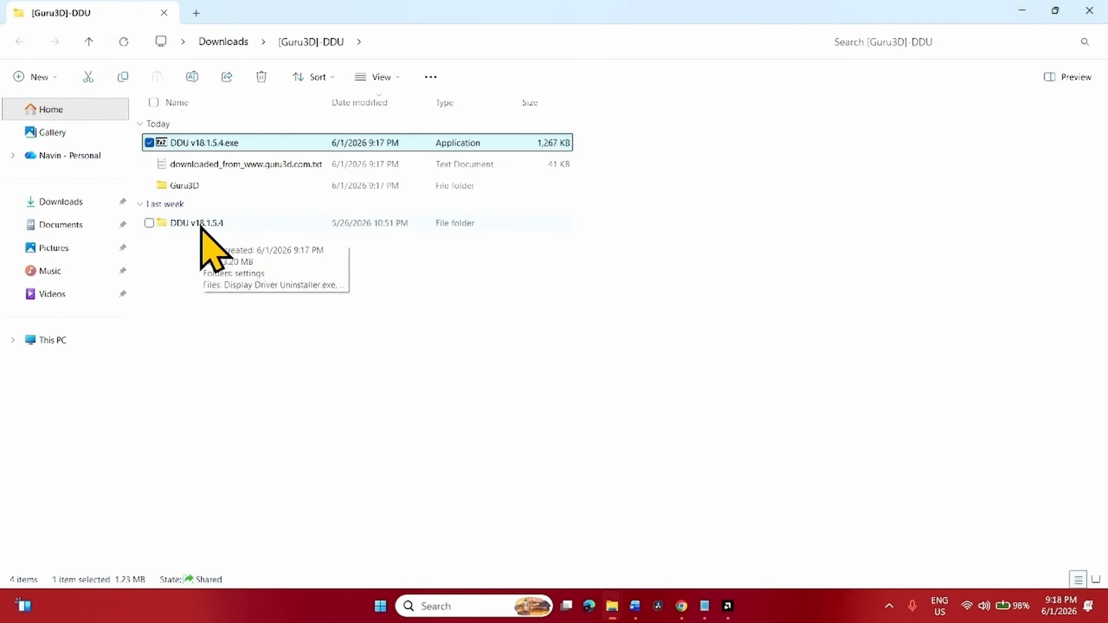
double_click(202, 225)
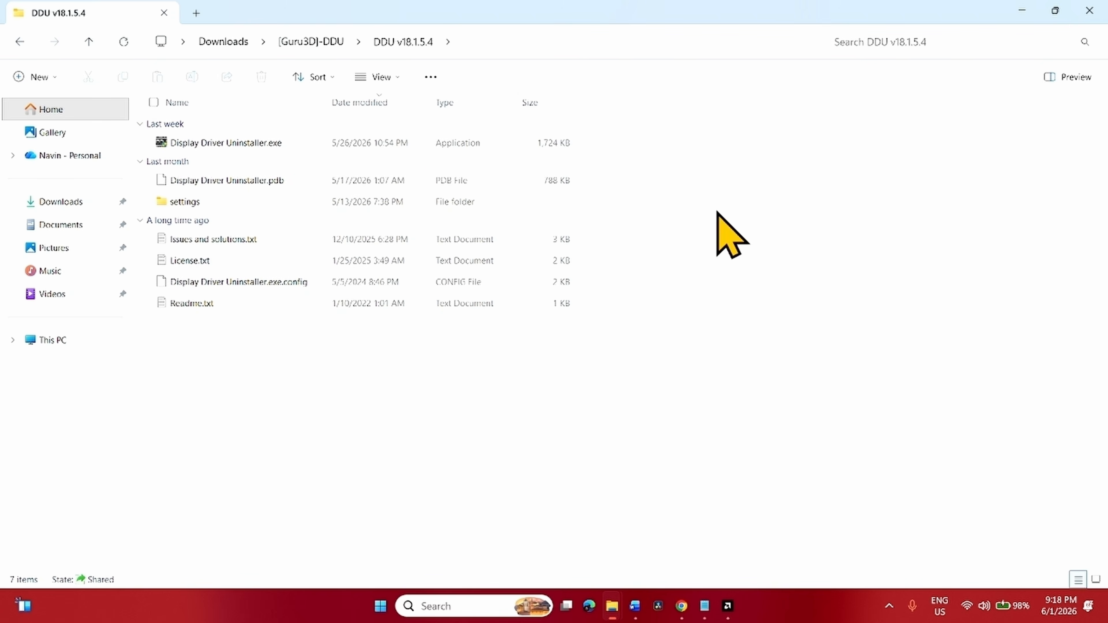
Step: Close both File Explorer windows and the browser to return to the desktop
click(1090, 9)
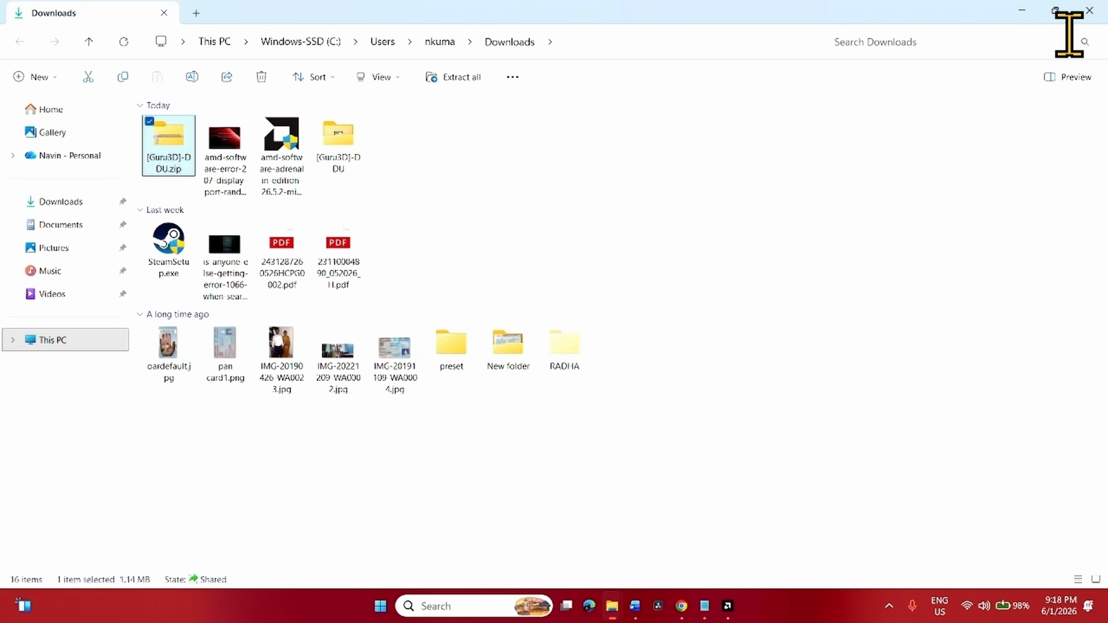
click(1089, 10)
click(1092, 9)
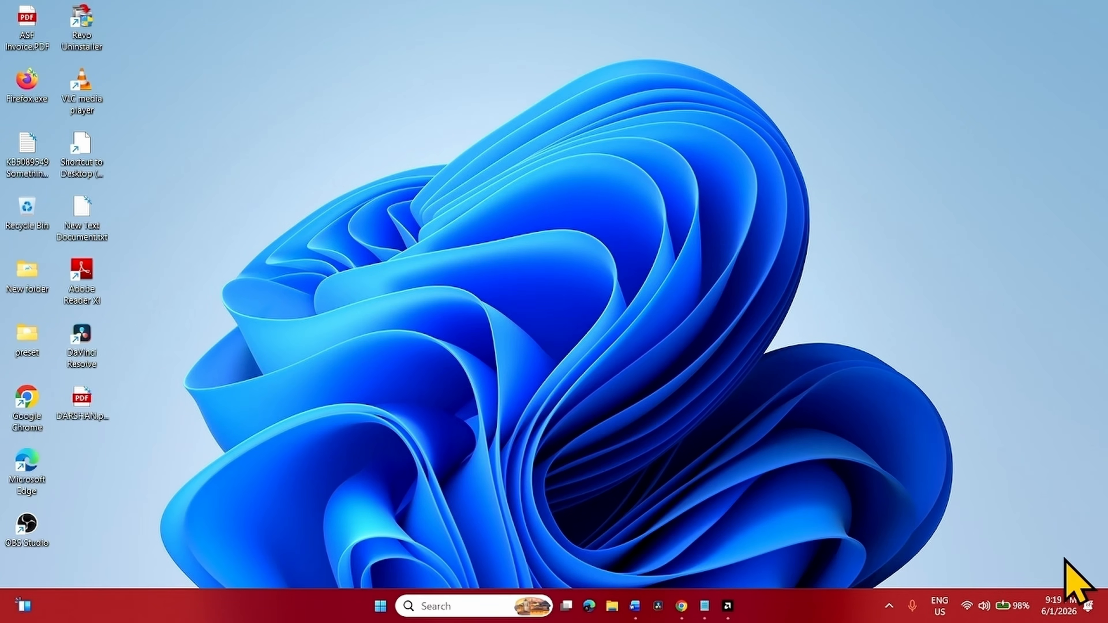
Step: View the Disconnect option for the connected network in the Wi-Fi list, and dismiss the list without disconnecting
click(967, 606)
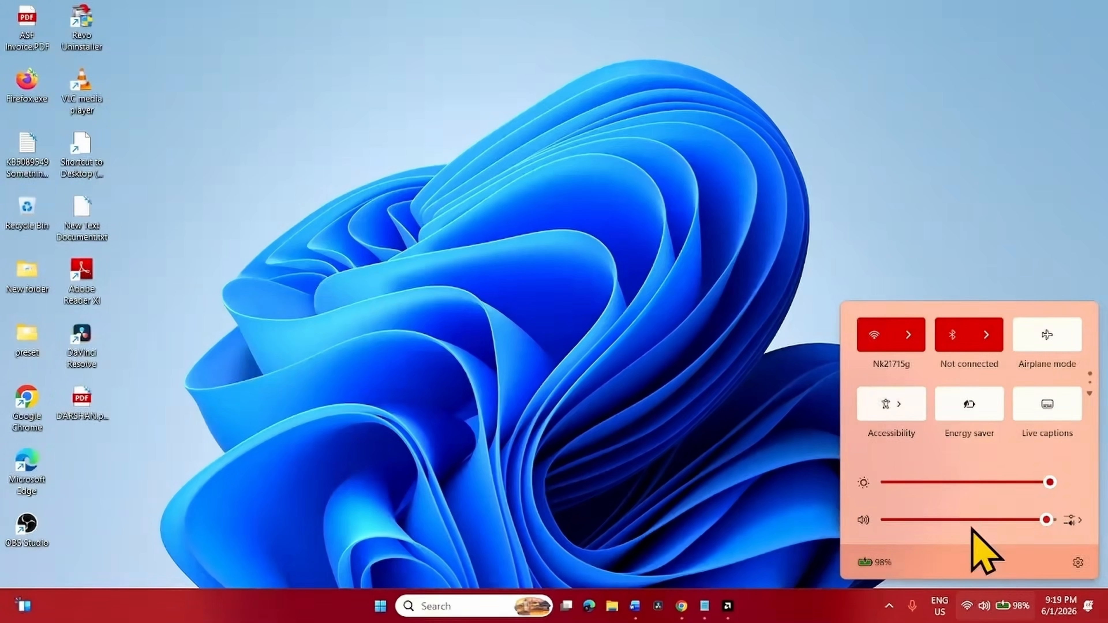
click(908, 335)
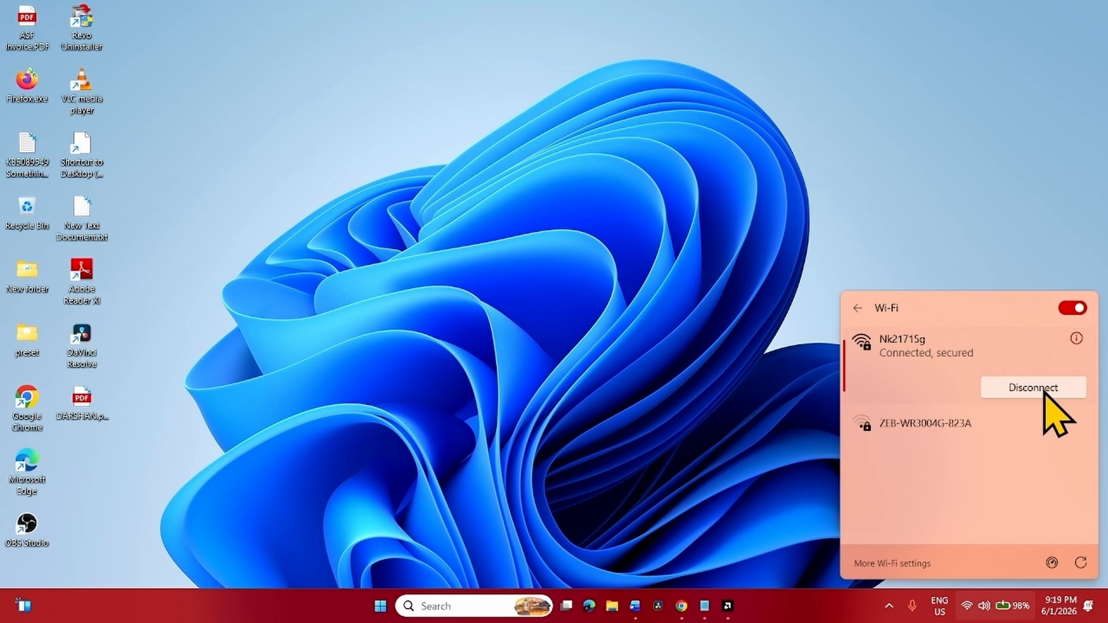
click(681, 383)
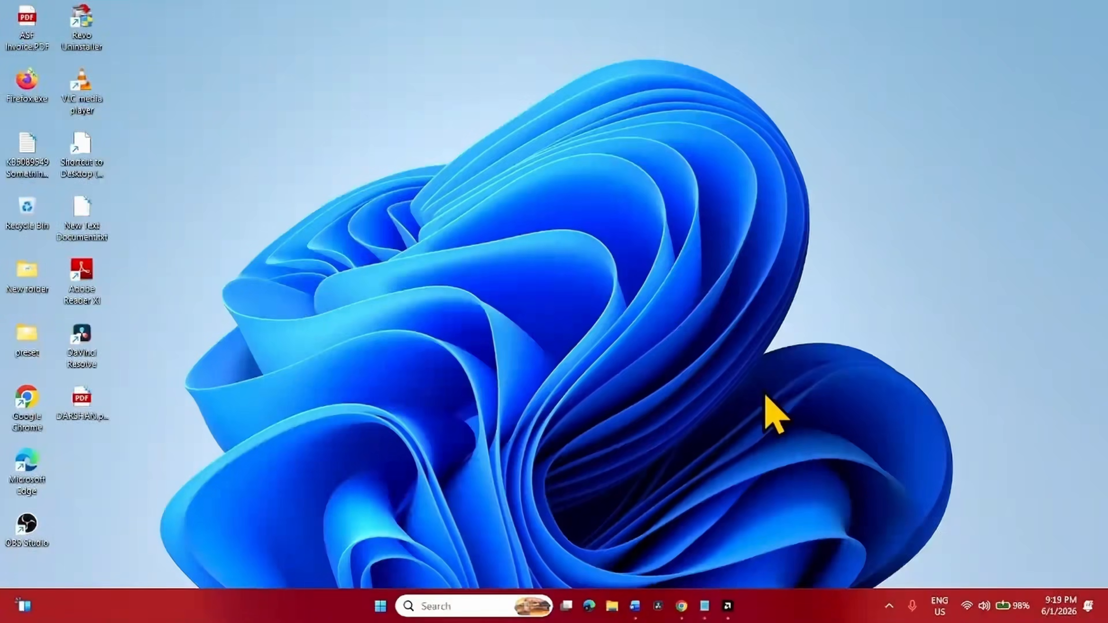
Step: Search Windows for "msconfig" and open System Configuration
click(442, 605)
text(msconfig)
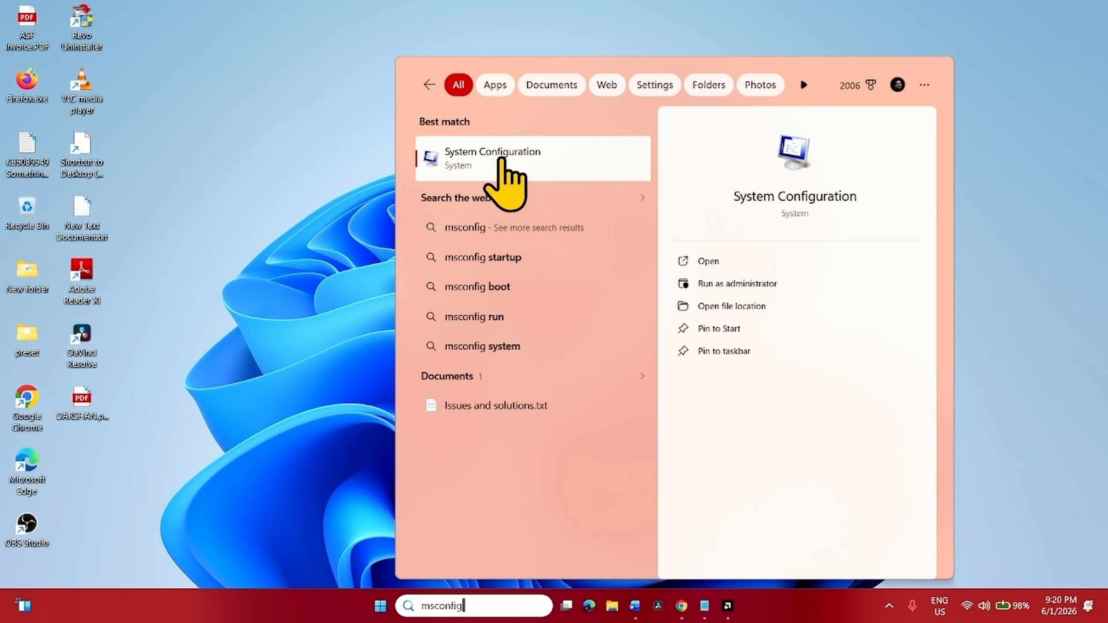
click(502, 160)
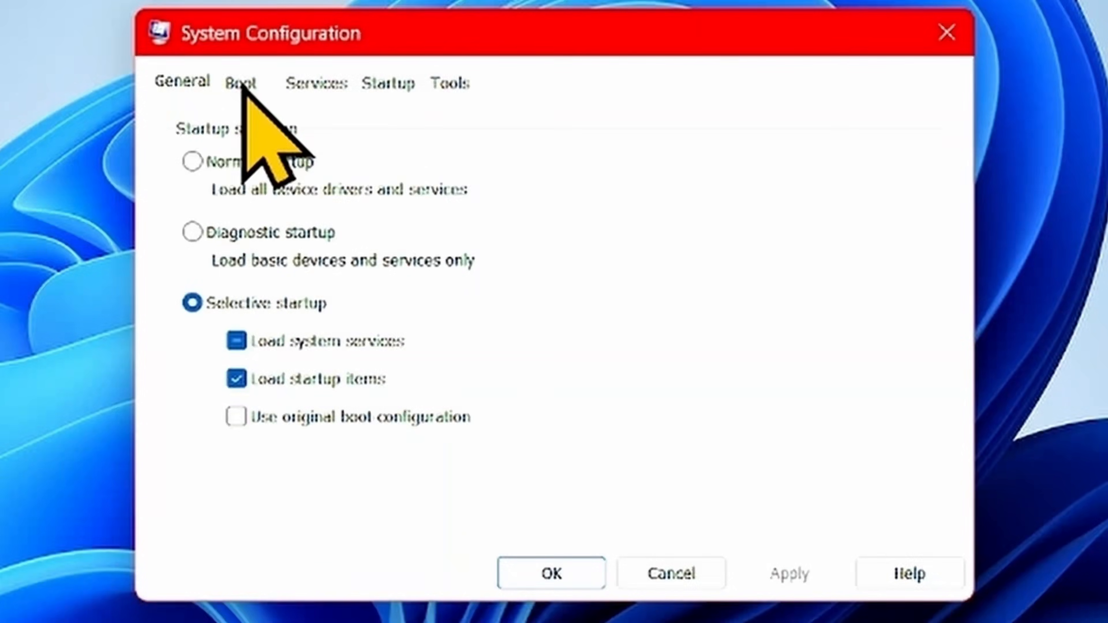
Step: Enable Safe boot with the Minimal option in the boot settings, apply and confirm the change, and close System Configuration
click(242, 83)
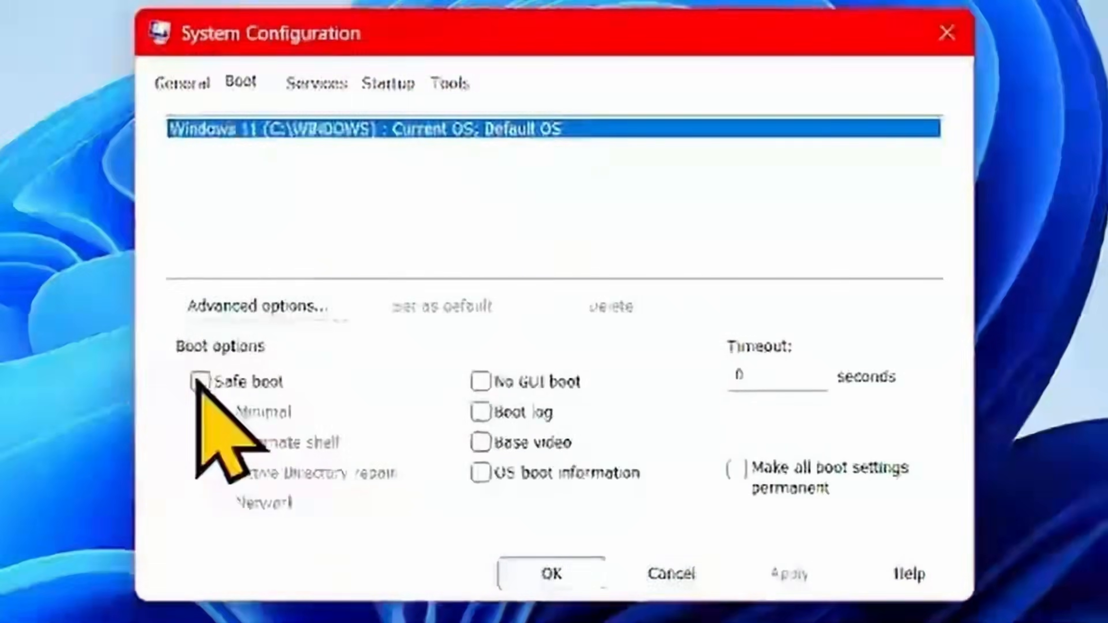
click(198, 381)
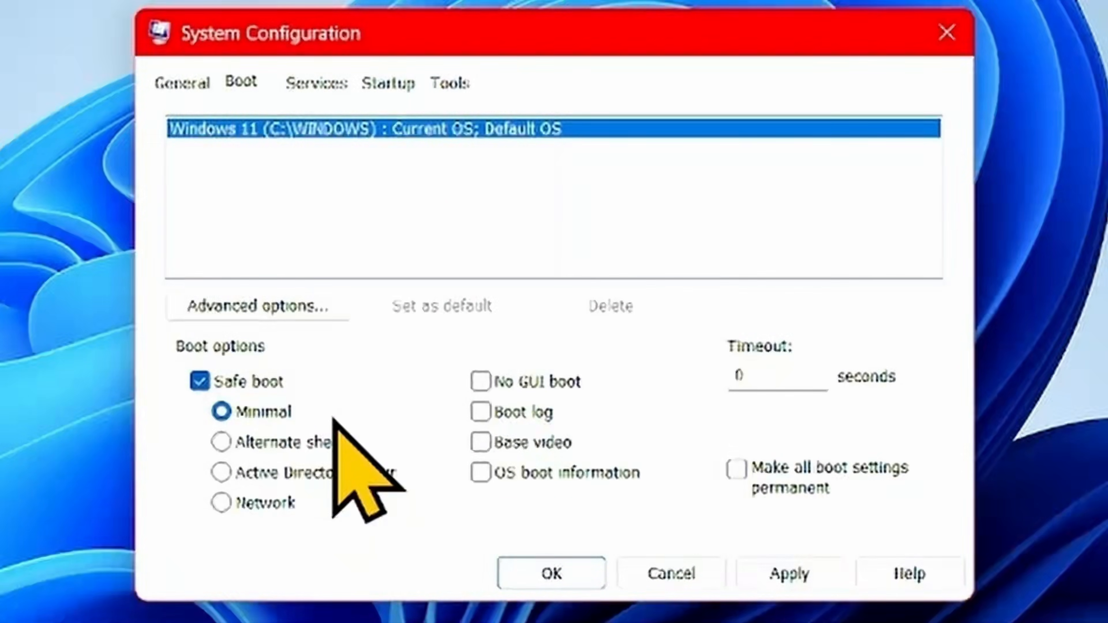
click(792, 576)
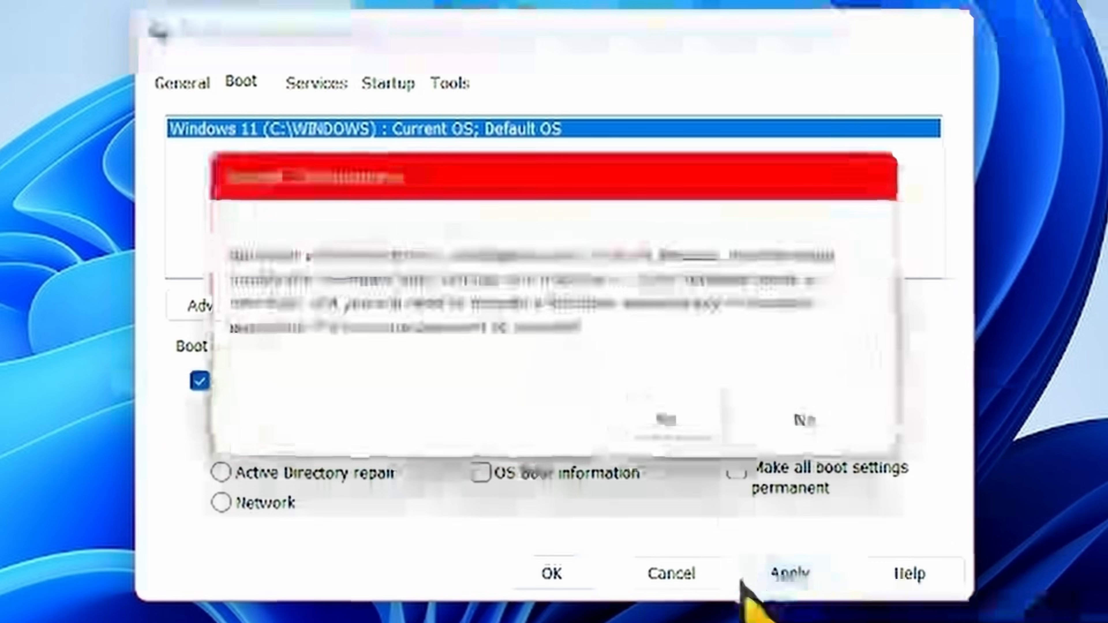
click(656, 415)
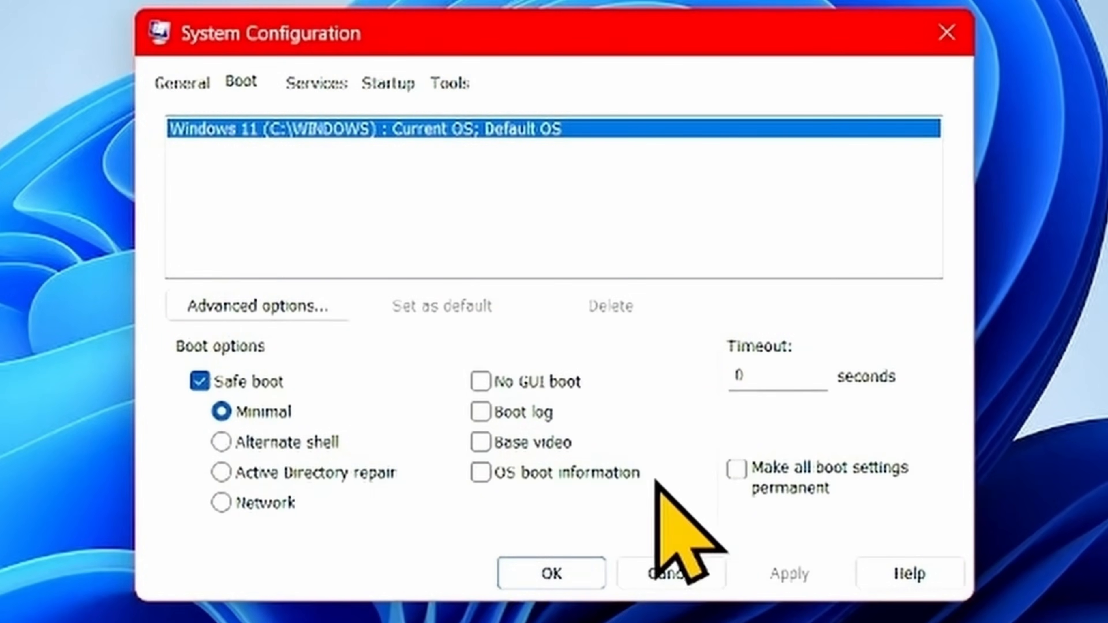
click(551, 574)
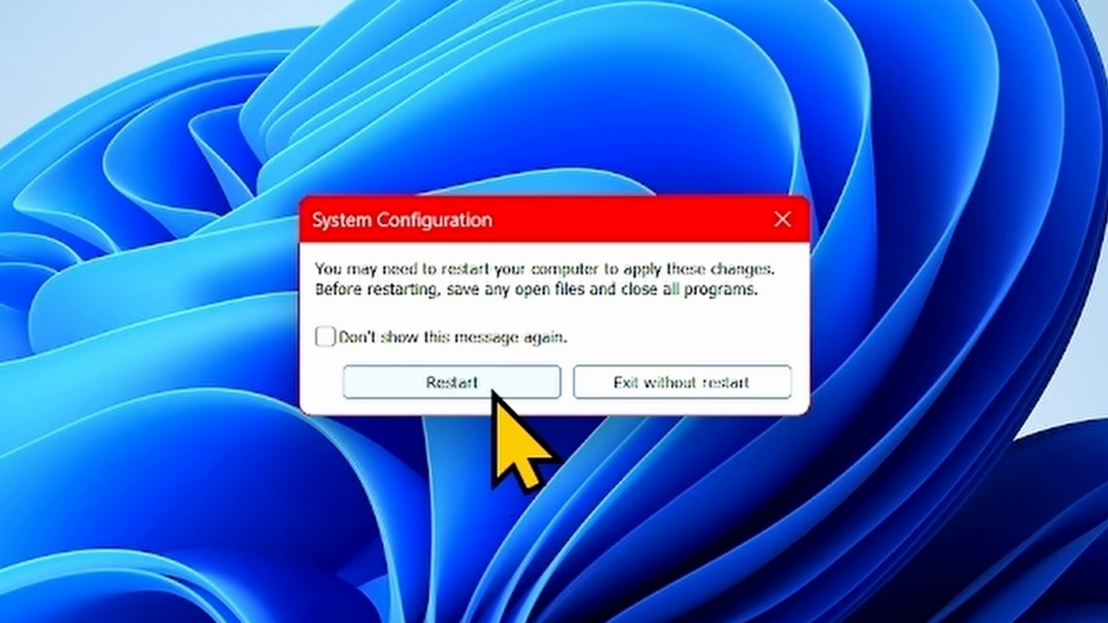
Step: Dismiss the restart prompt without restarting, and open the DDU v18.1.5.4 folder inside [Guru3D]-DDU in Downloads
click(783, 228)
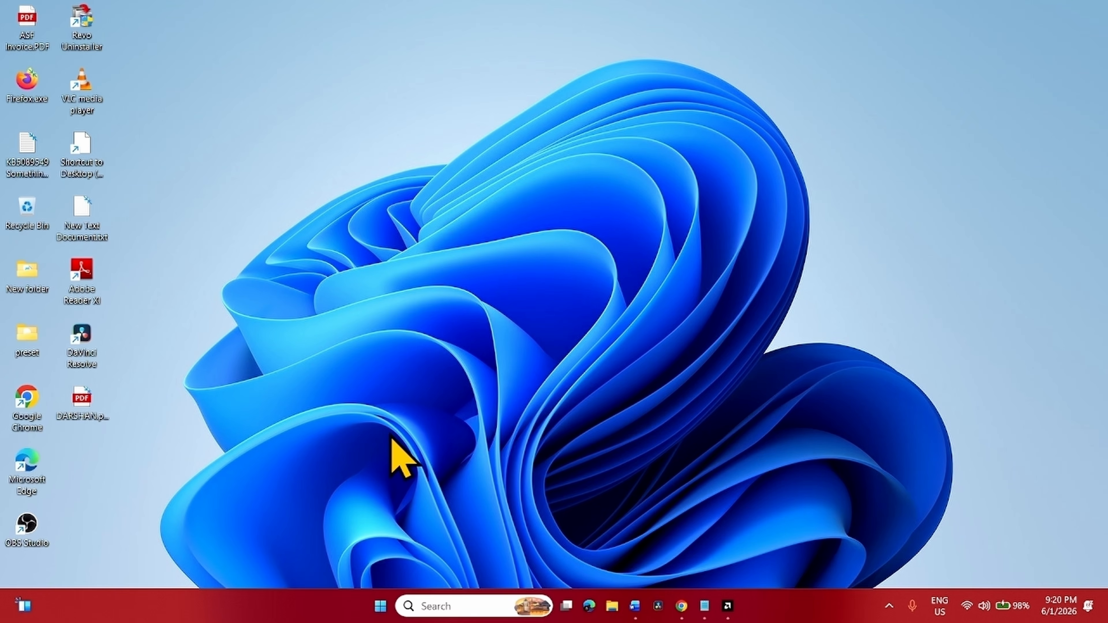
click(613, 605)
click(31, 205)
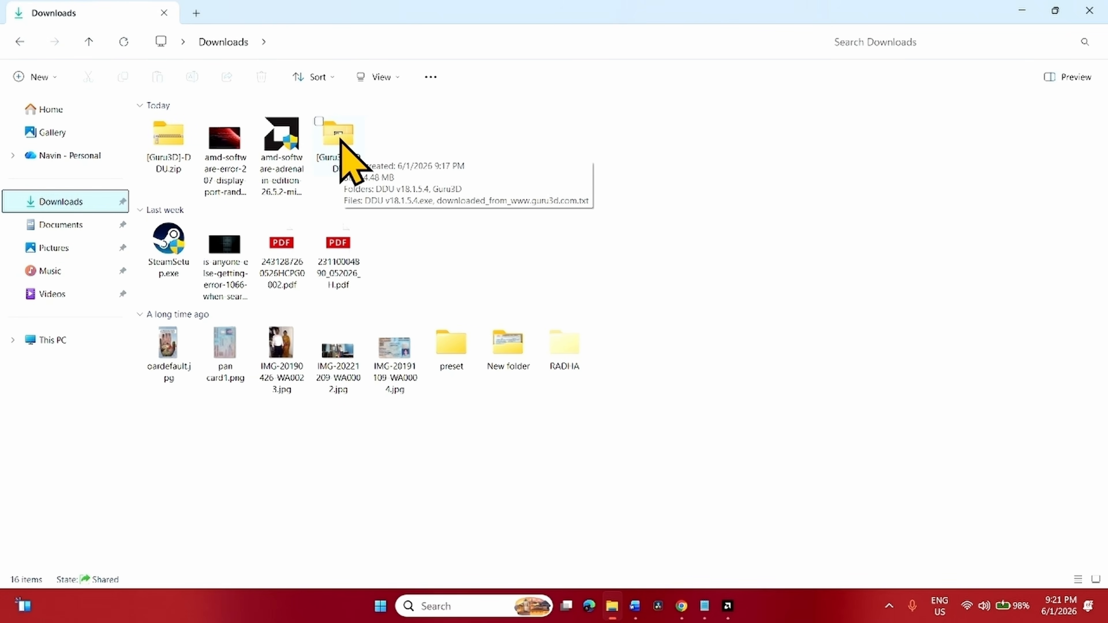
double_click(342, 142)
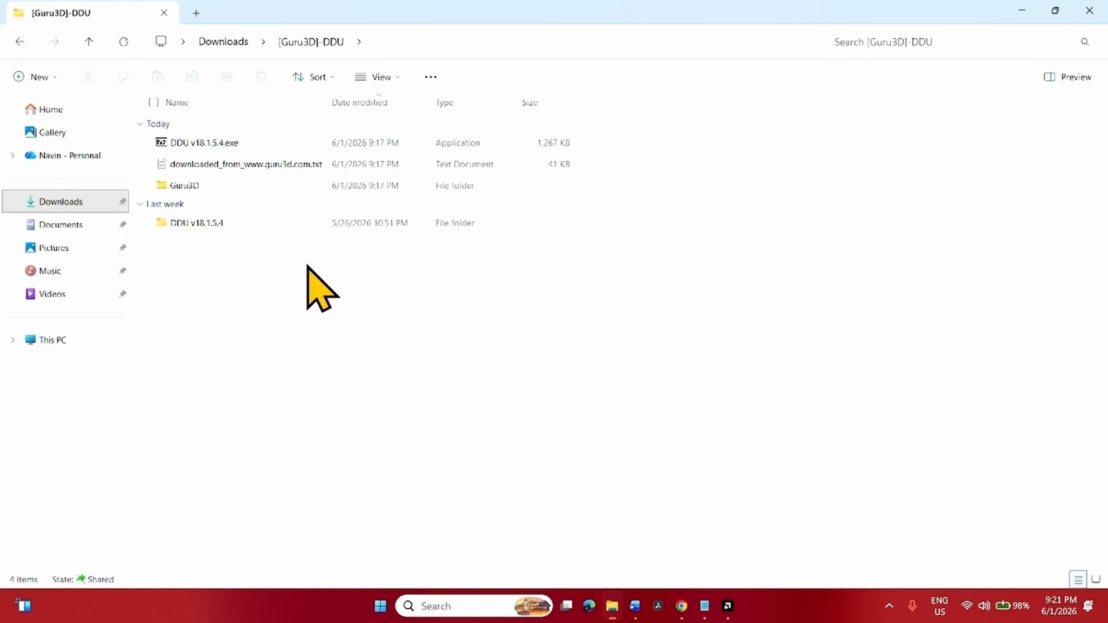
click(180, 223)
double_click(182, 224)
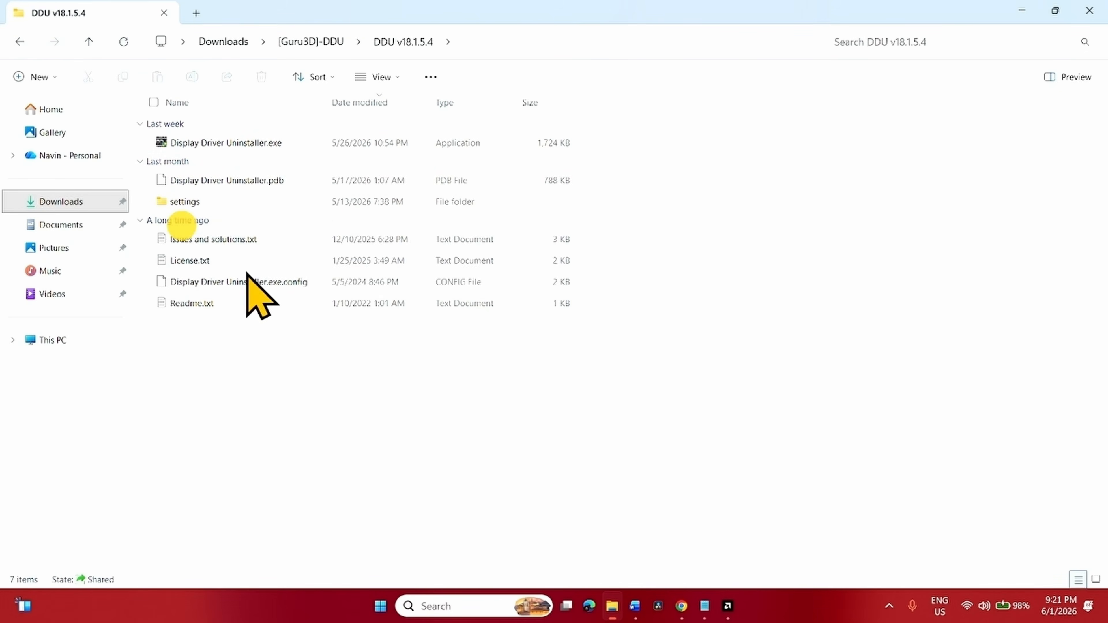
Step: Launch Display Driver Uninstaller.exe and allow it to make changes to the device
right_click(244, 144)
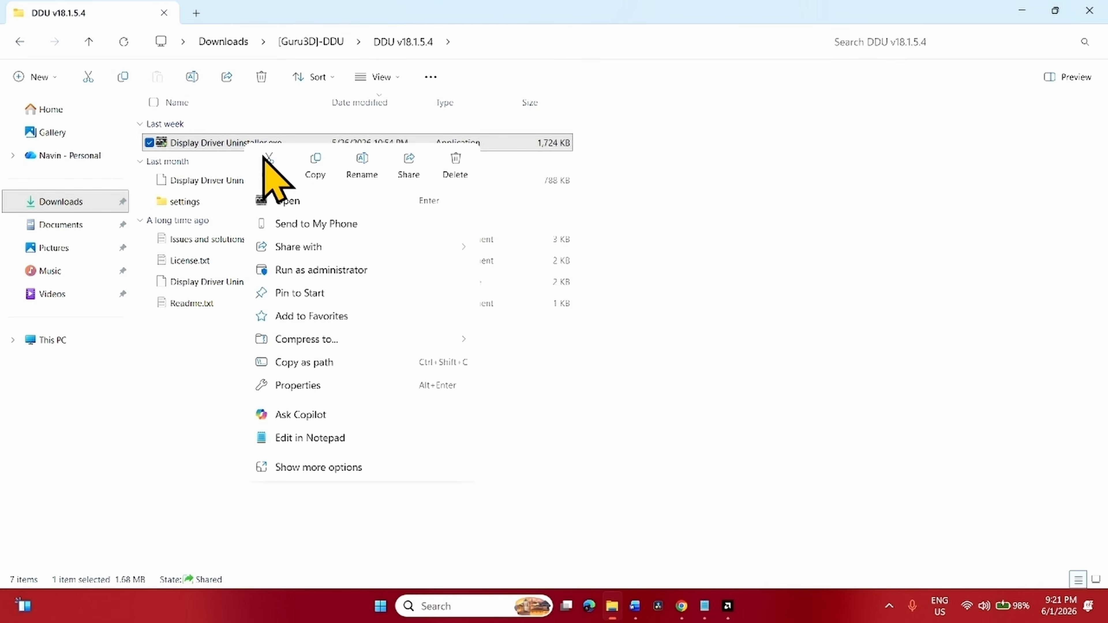
click(293, 204)
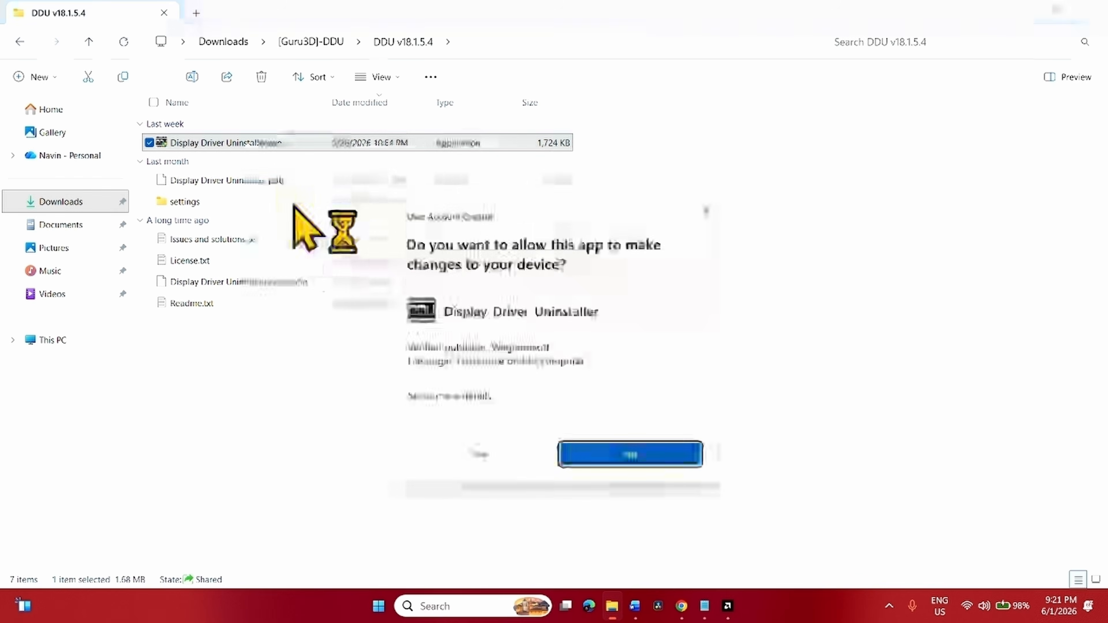
click(480, 456)
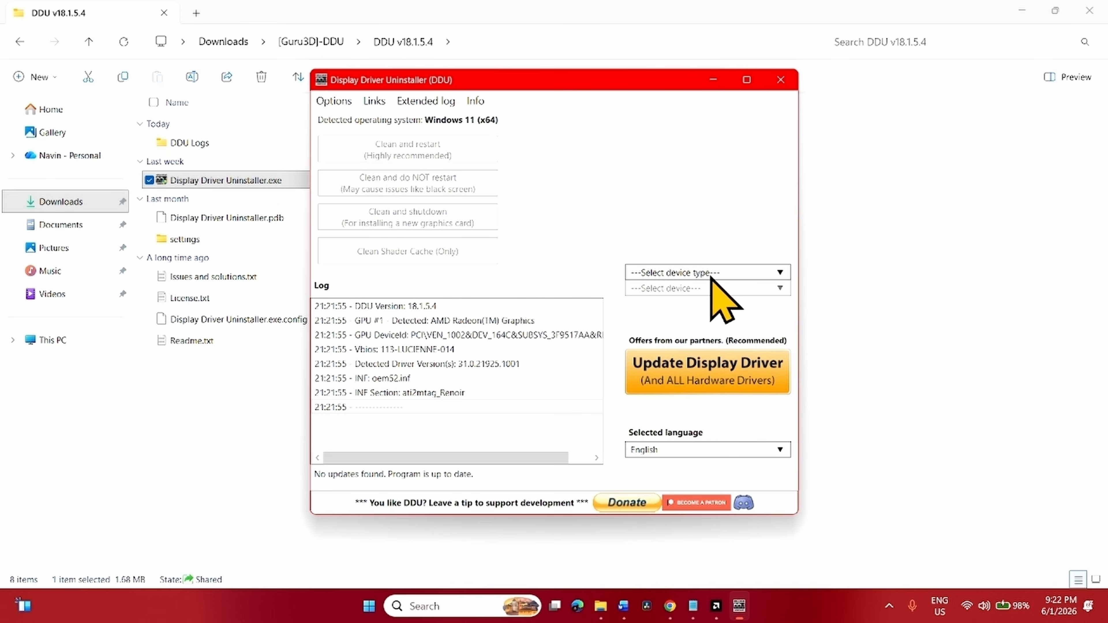
Step: Set the device type to GPU and the device to AMD in Display Driver Uninstaller
click(710, 274)
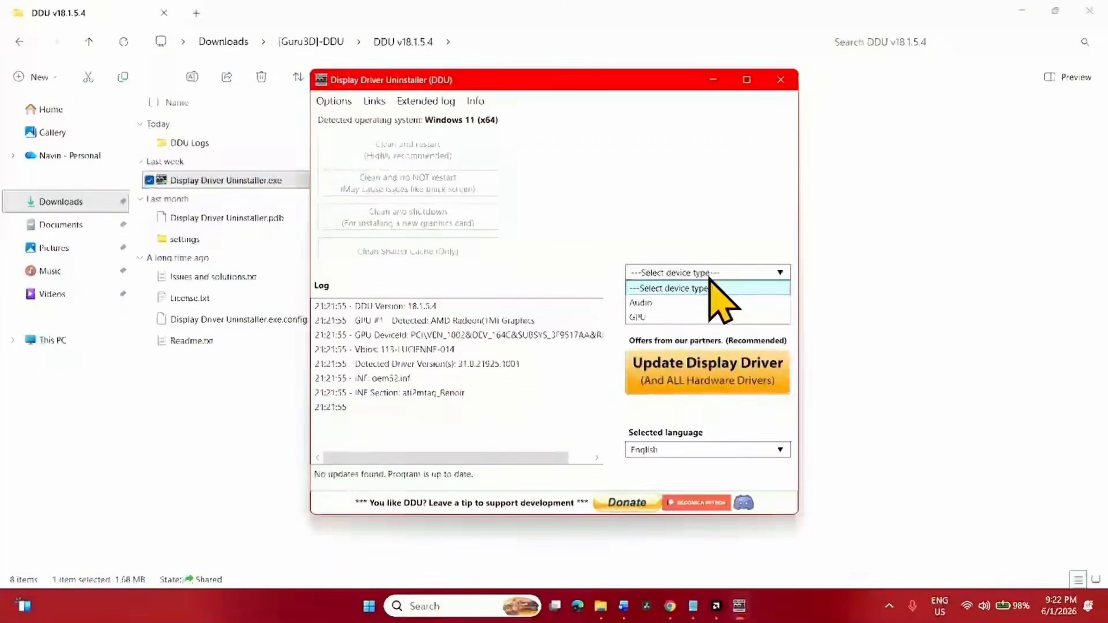
click(693, 318)
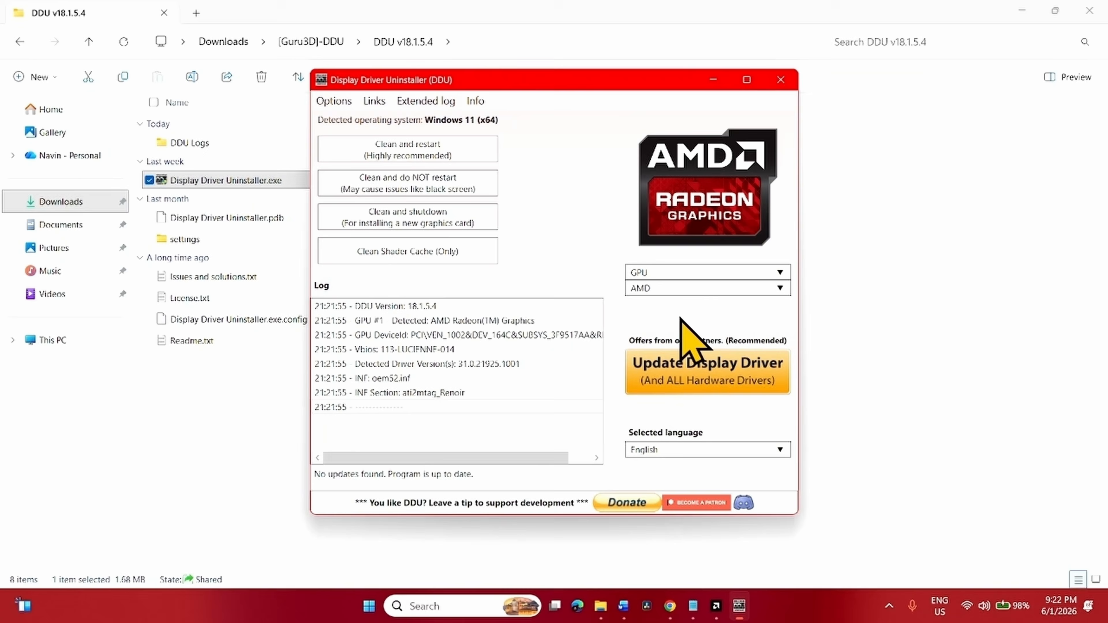
click(683, 289)
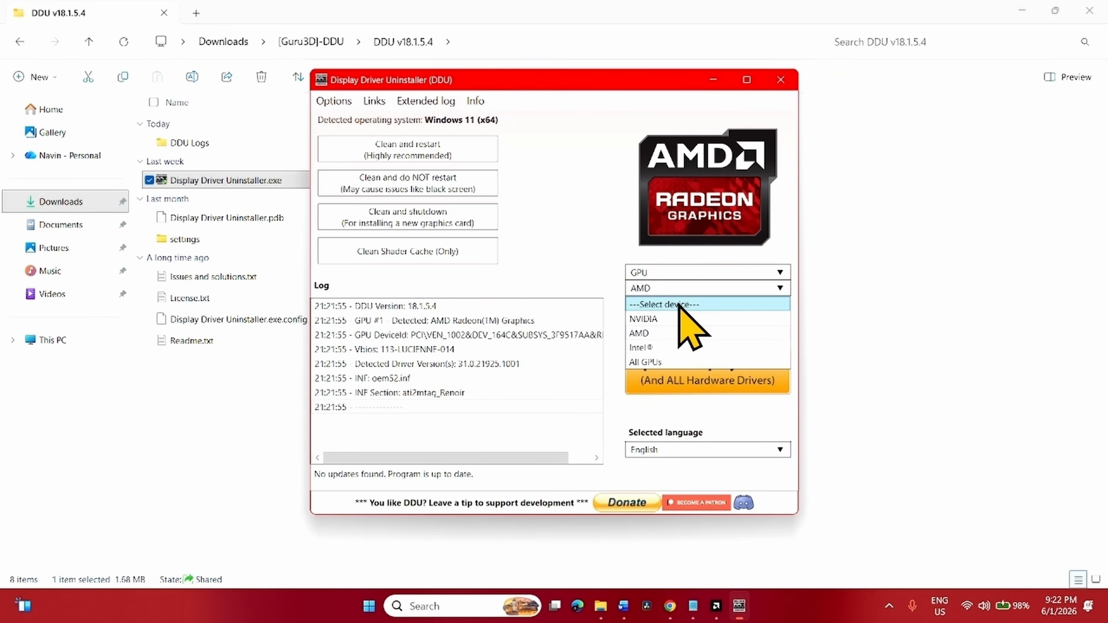
click(661, 333)
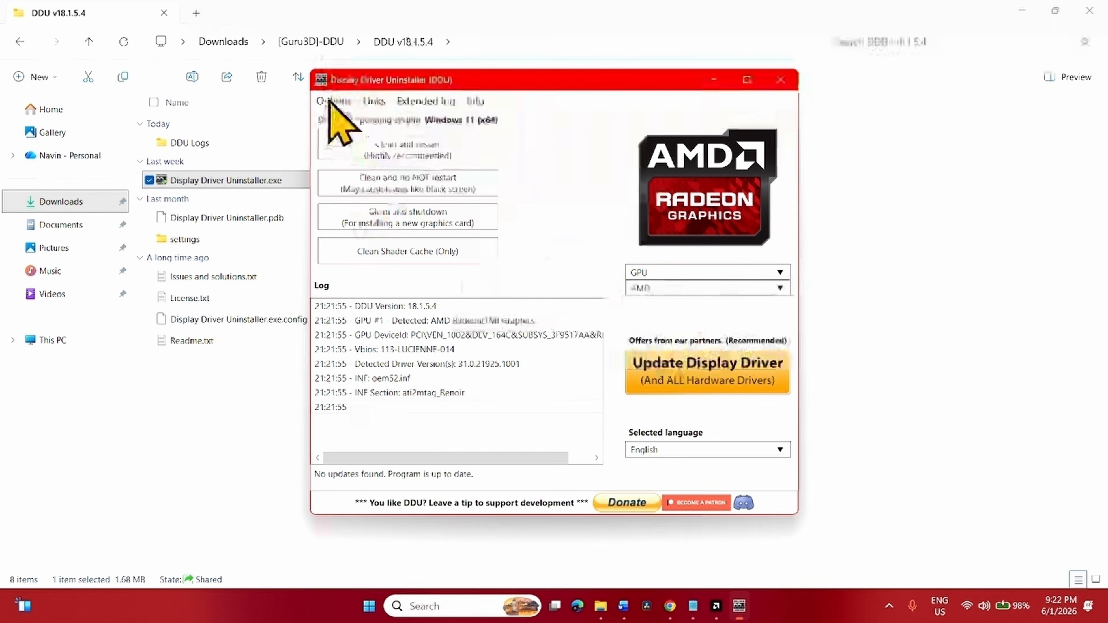
Step: Enable the DDU option preventing driver downloads from Windows Update during device searches, acknowledge the notice, and close the options and DDU
click(333, 102)
scroll(536, 419, down, 1)
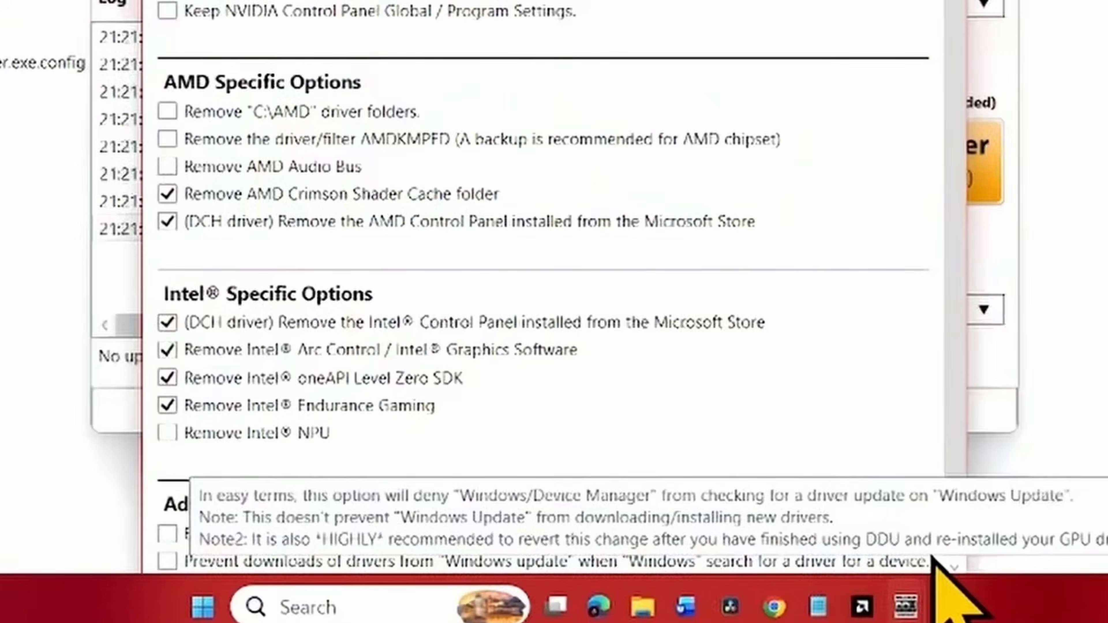
click(170, 561)
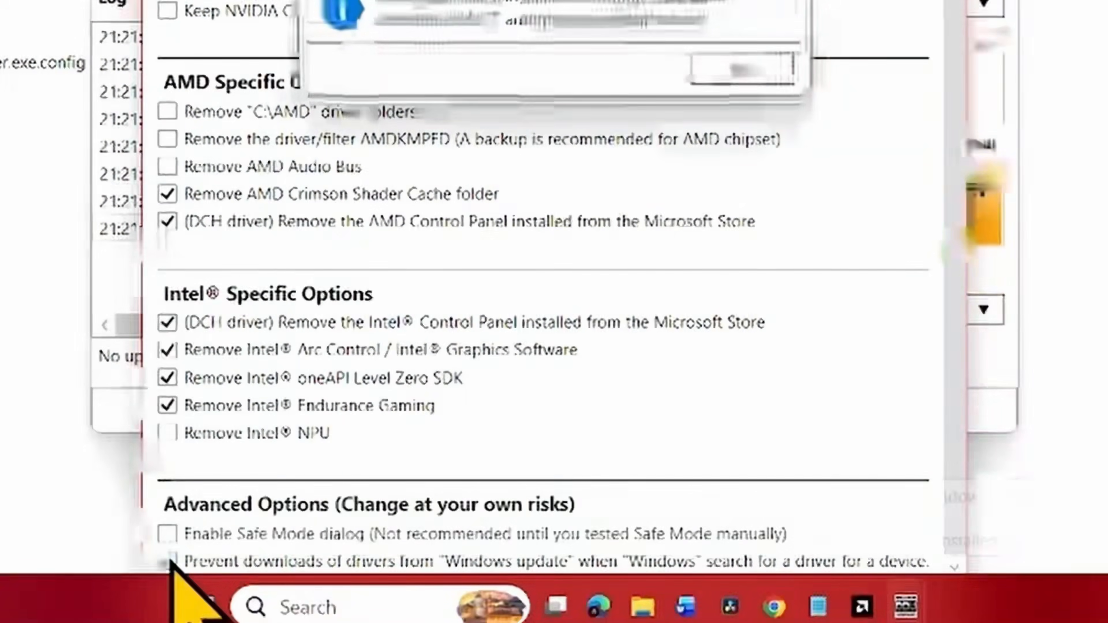
click(741, 69)
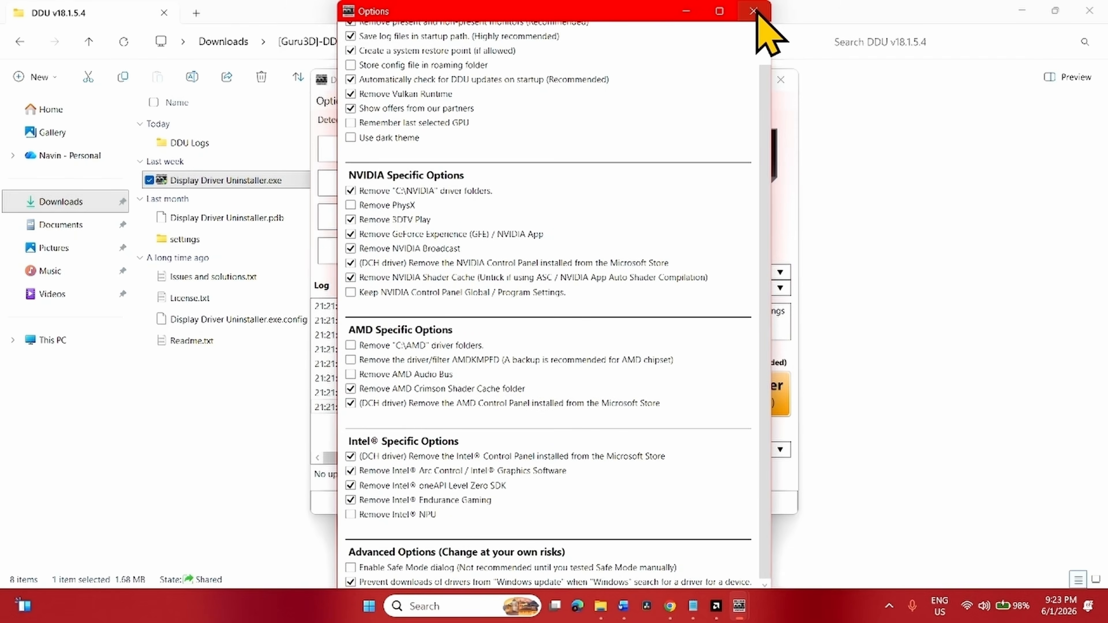
click(754, 12)
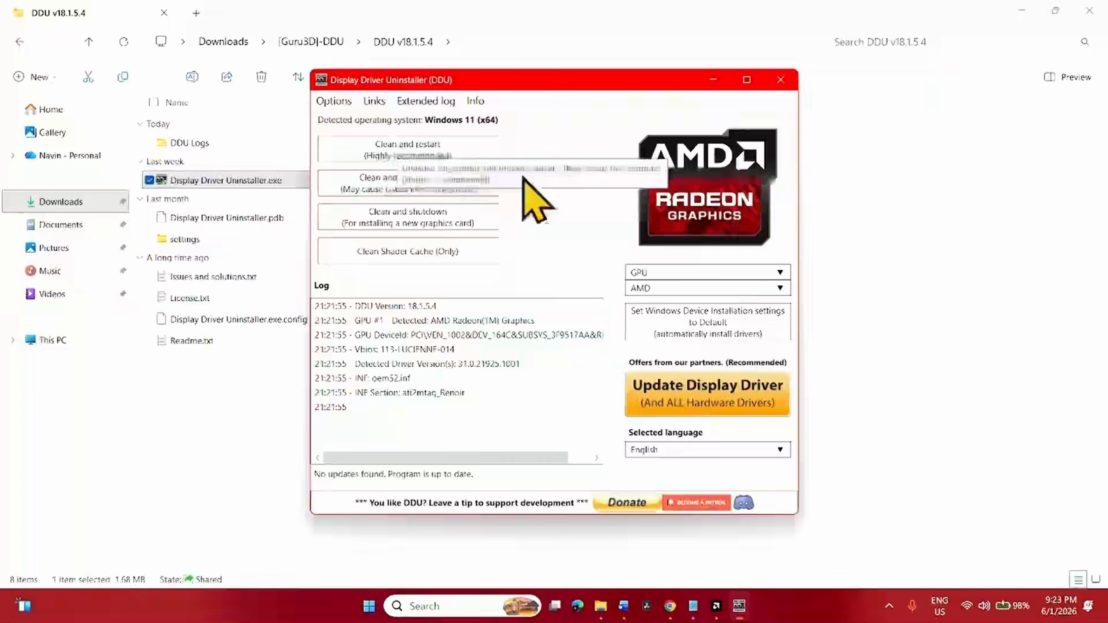
click(781, 79)
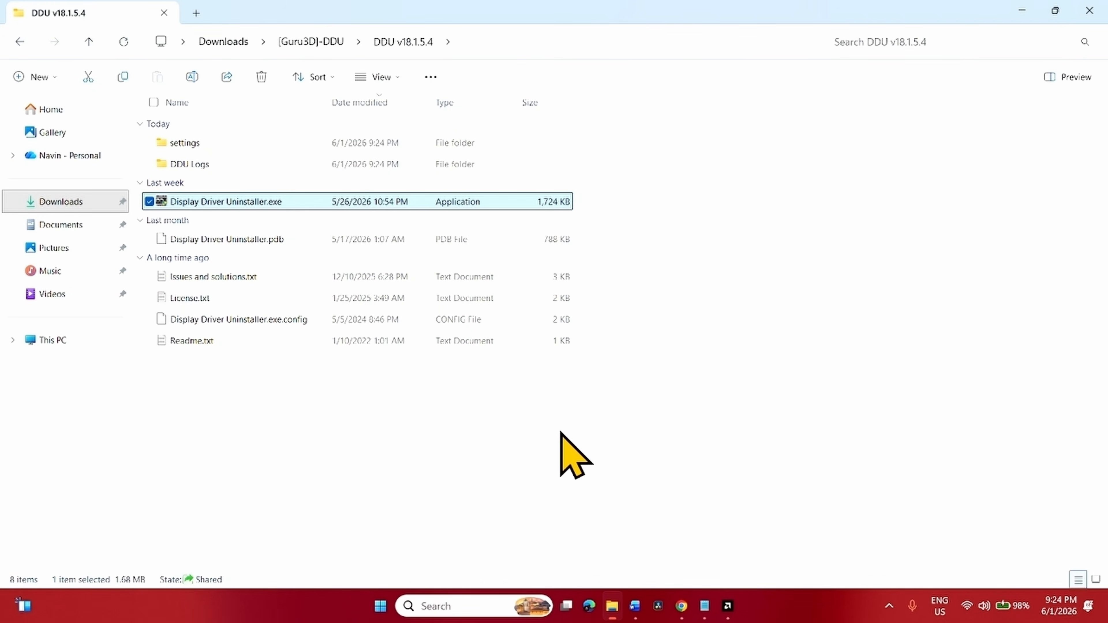
Step: Launch the AMD Software Adrenalin Edition 26.5.2 installer from Downloads with permission to make changes, and close File Explorer
click(89, 201)
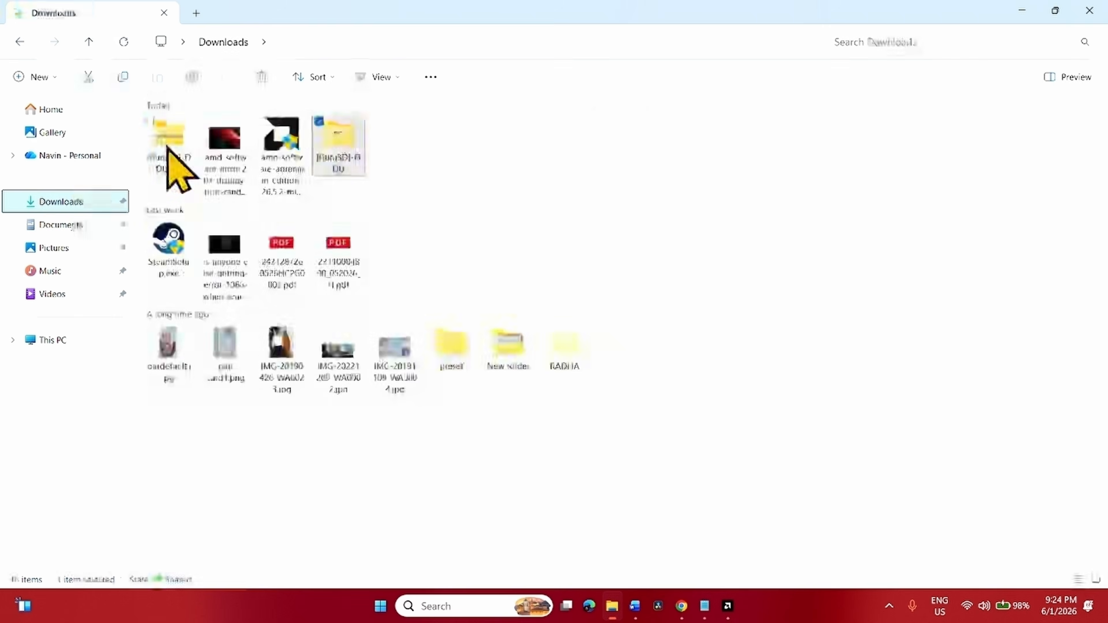
click(230, 151)
double_click(280, 142)
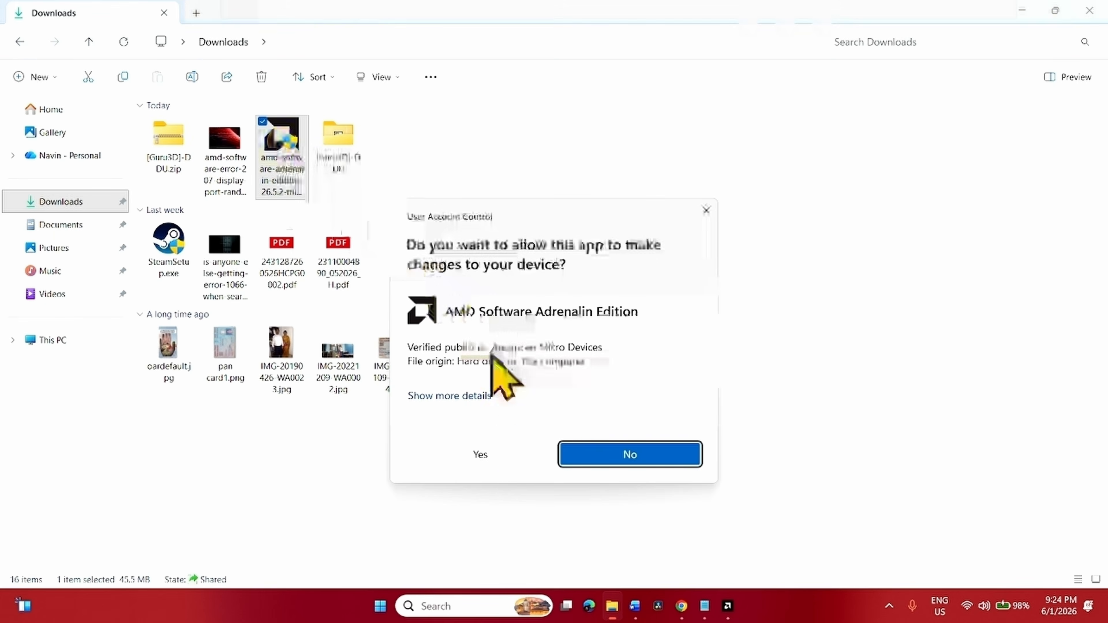
click(502, 456)
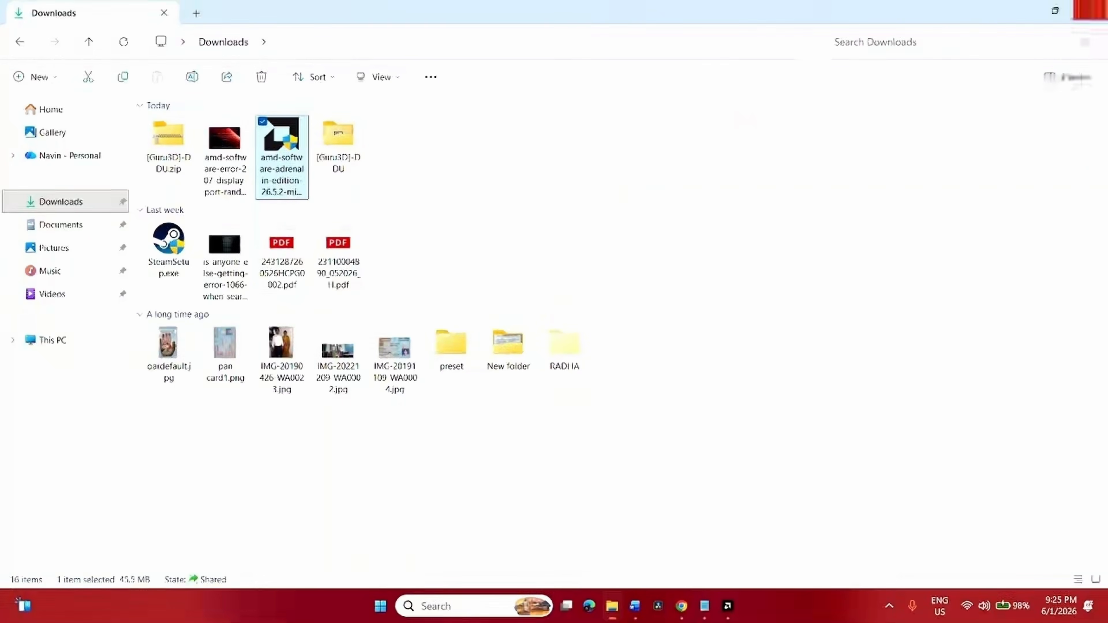
click(1091, 9)
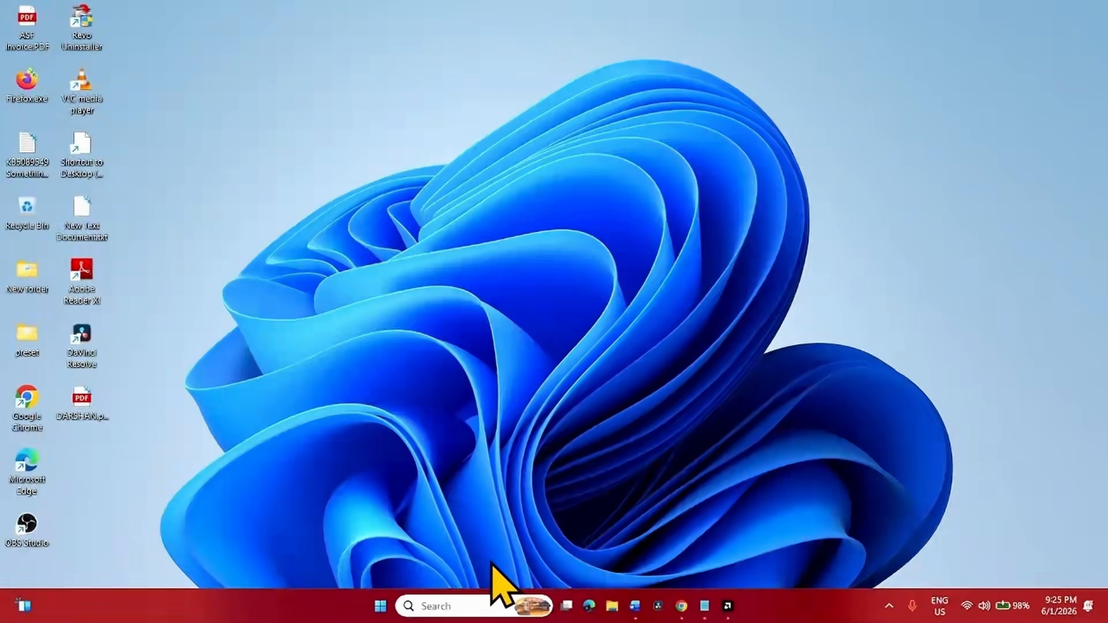
Step: Search Windows for "msconfig" and open System Configuration
click(480, 605)
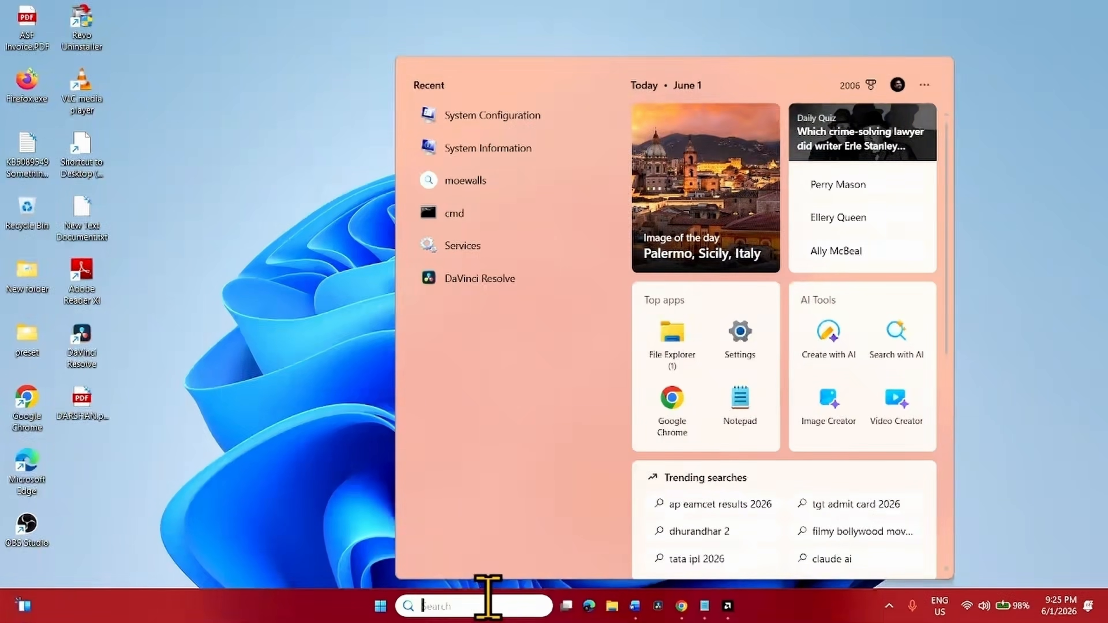
text(msco)
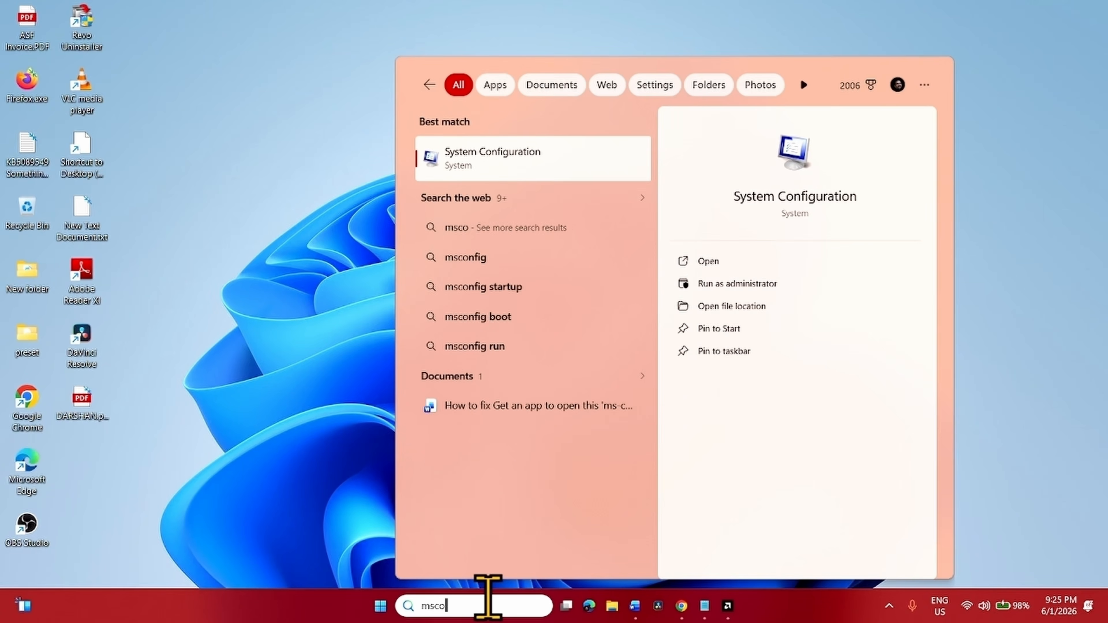
text(nfig)
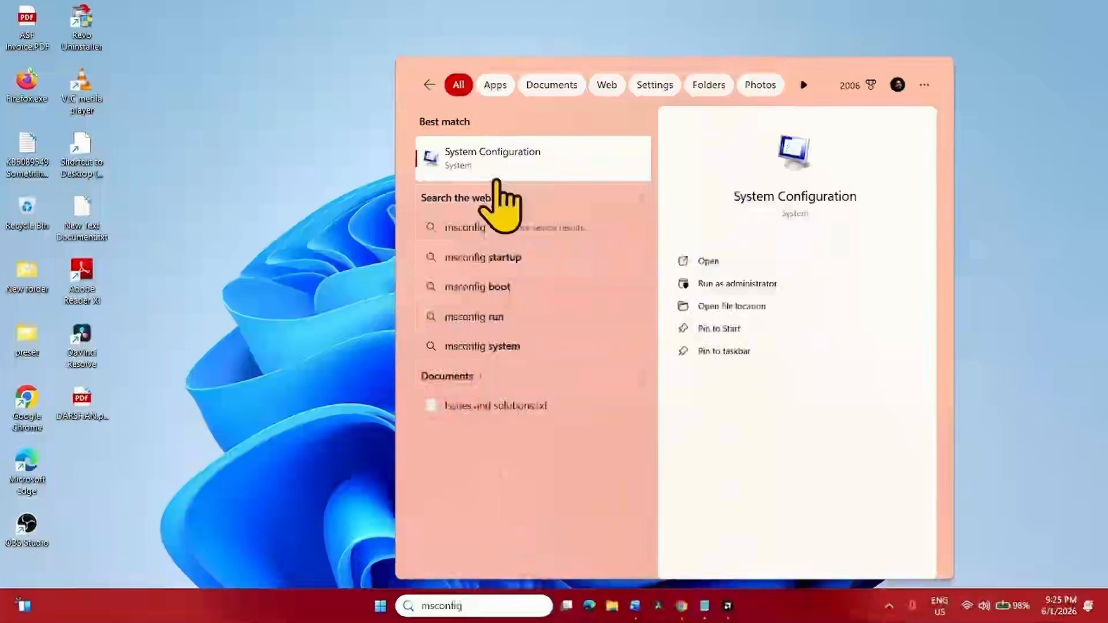
click(503, 160)
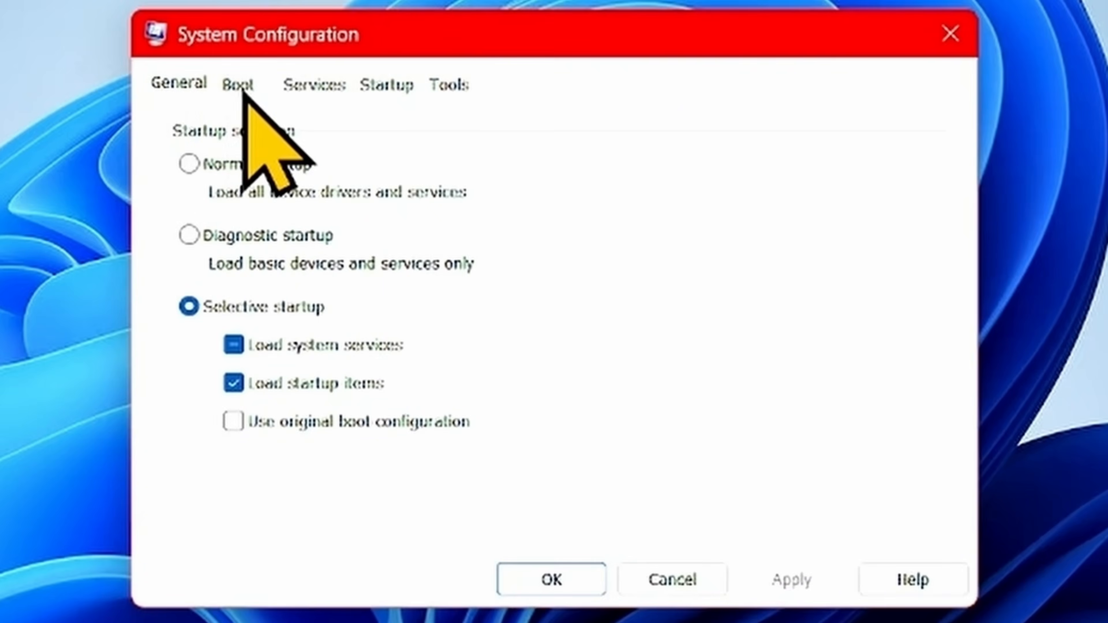
Step: Disable Safe boot in the boot settings, apply and confirm the change, and dismiss the restart prompt
click(412, 191)
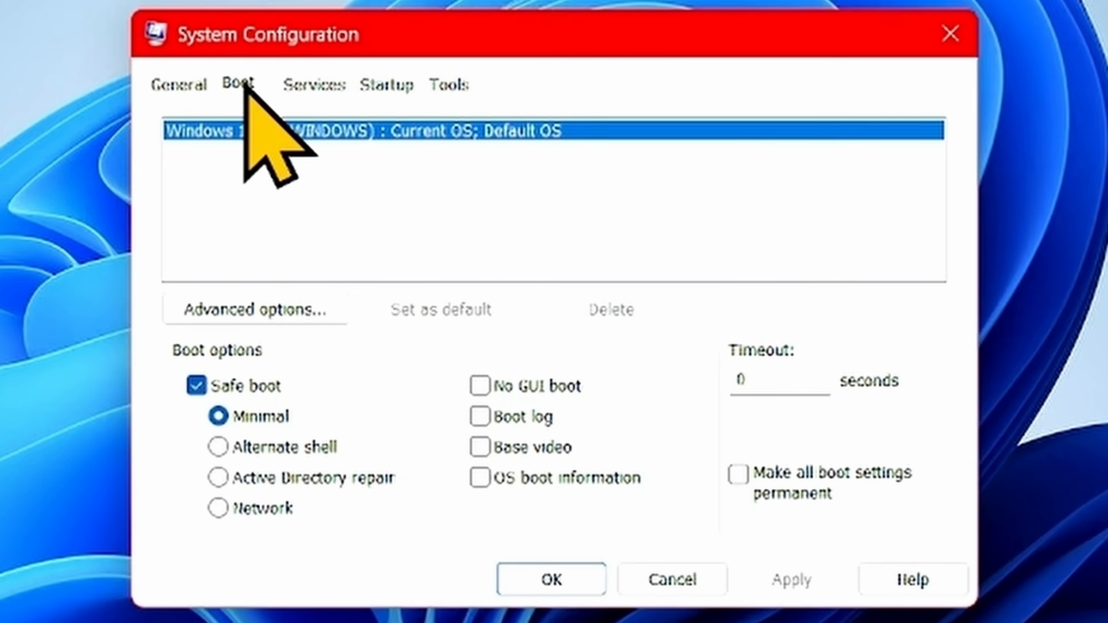
click(197, 386)
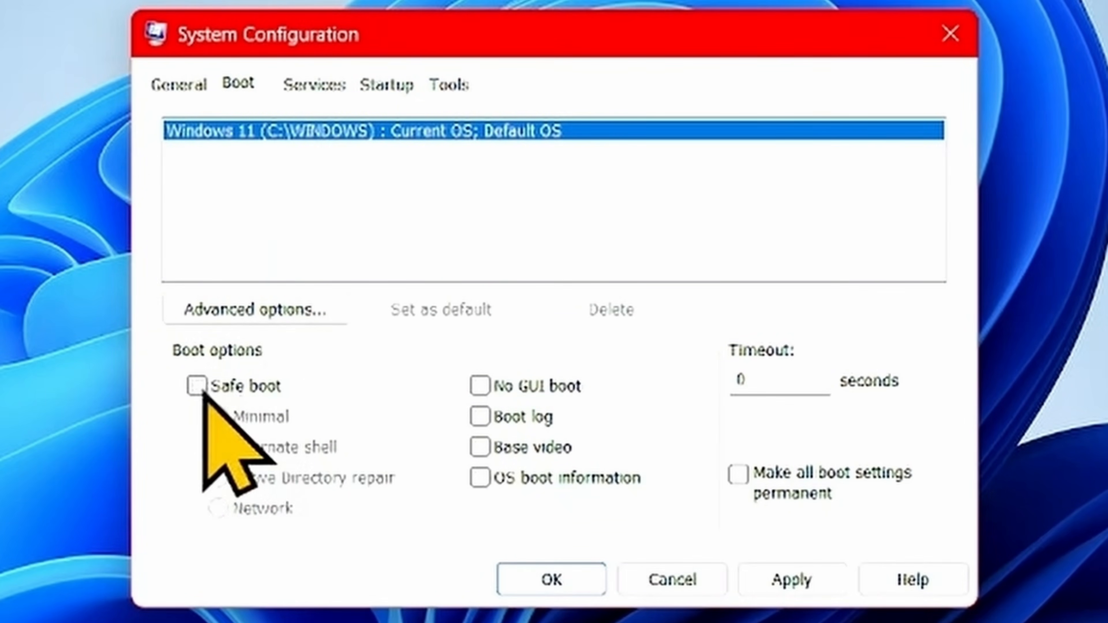
click(197, 385)
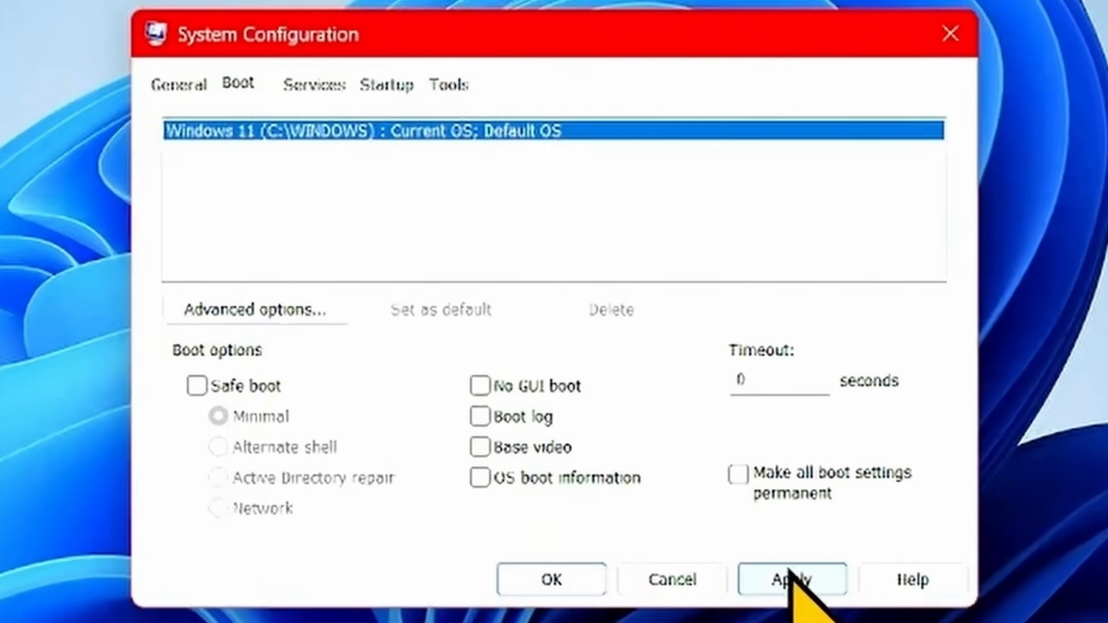
click(776, 584)
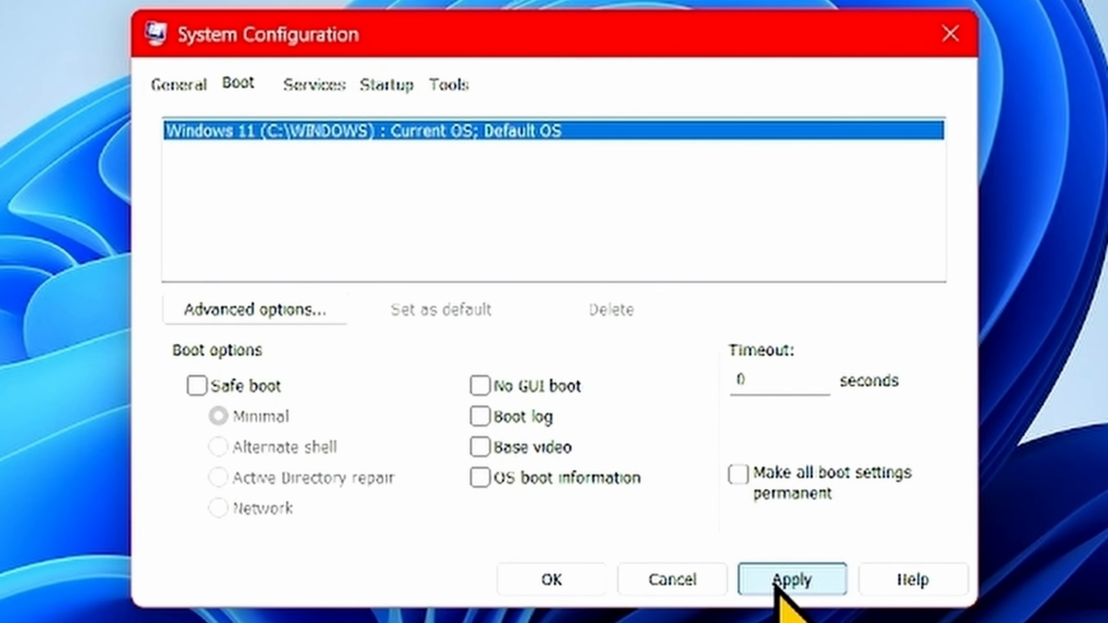
click(657, 434)
click(551, 578)
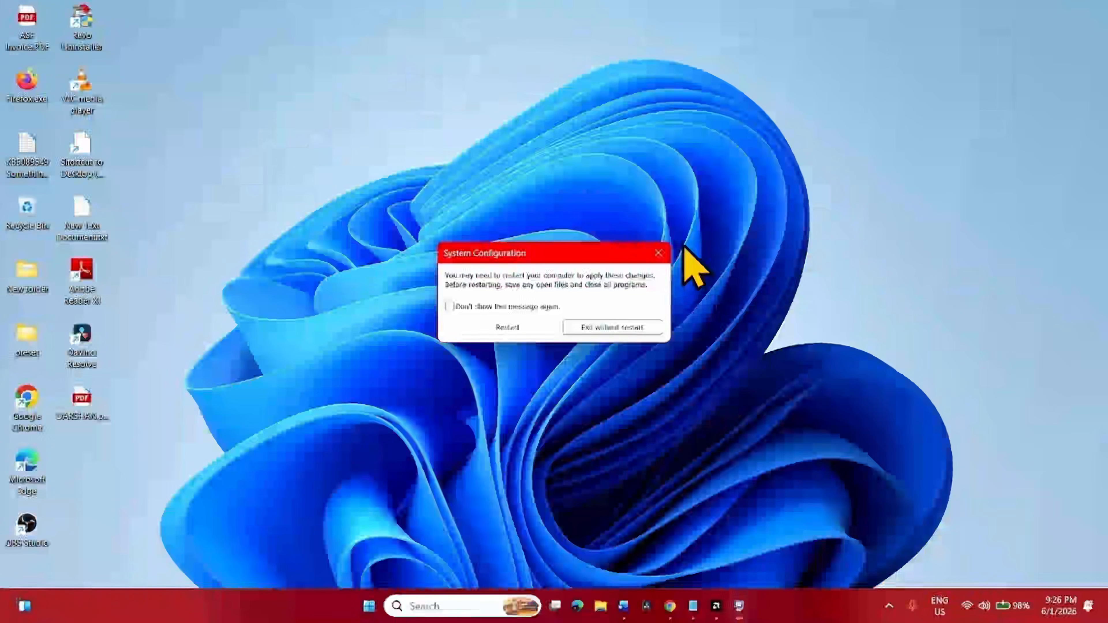
click(784, 222)
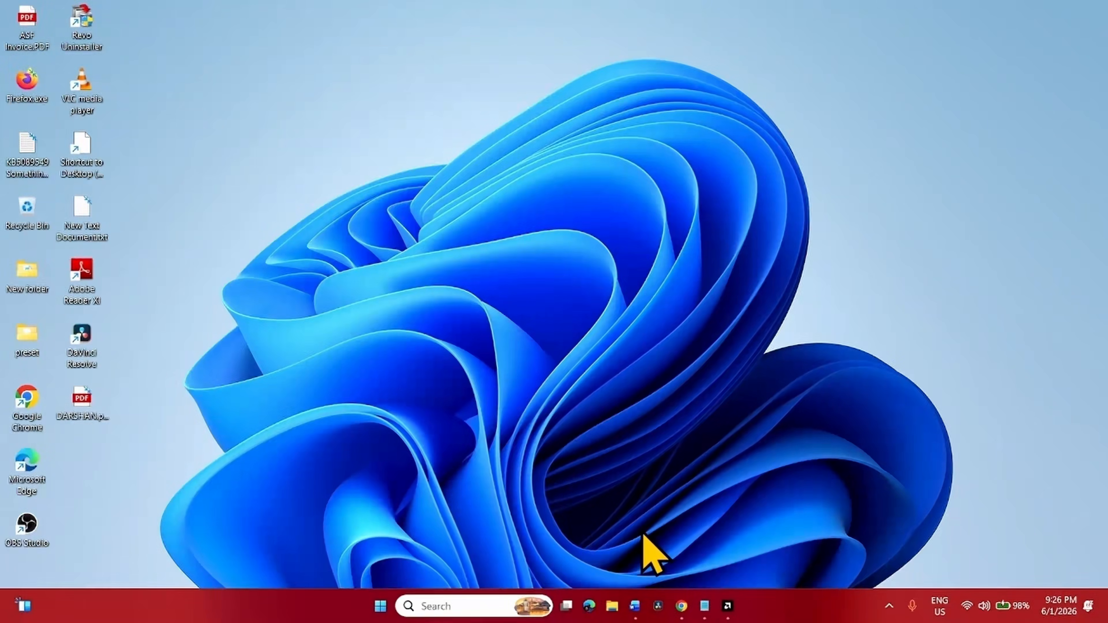
Step: Launch Display Driver Uninstaller from the DDU v18.1.5.4 folder inside [Guru3D]-DDU in Downloads and allow it to make changes
click(615, 606)
click(63, 203)
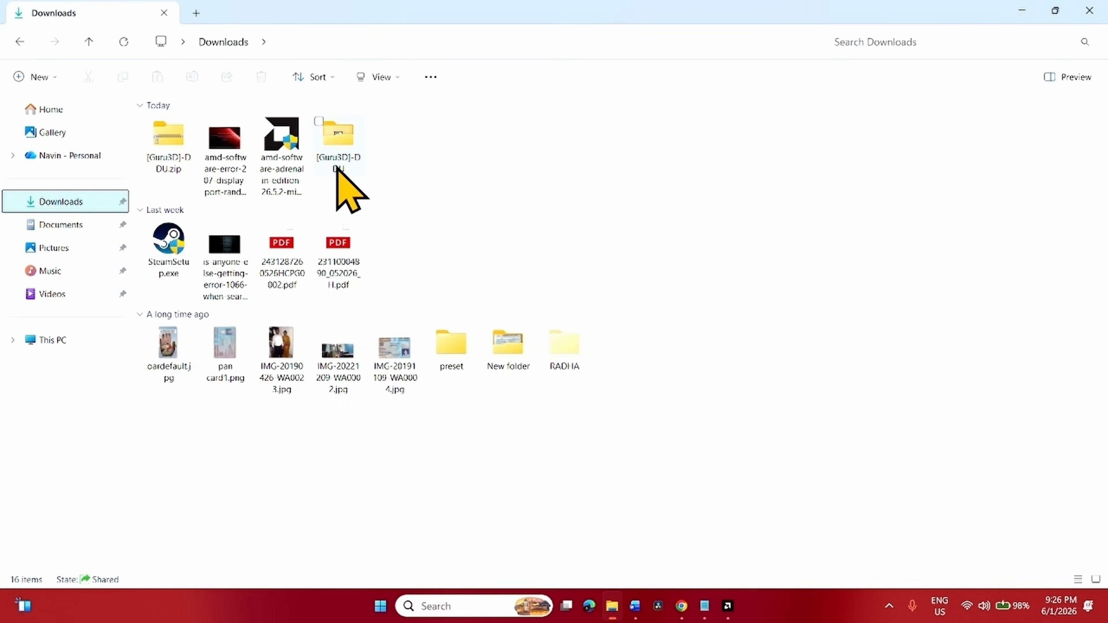
double_click(338, 140)
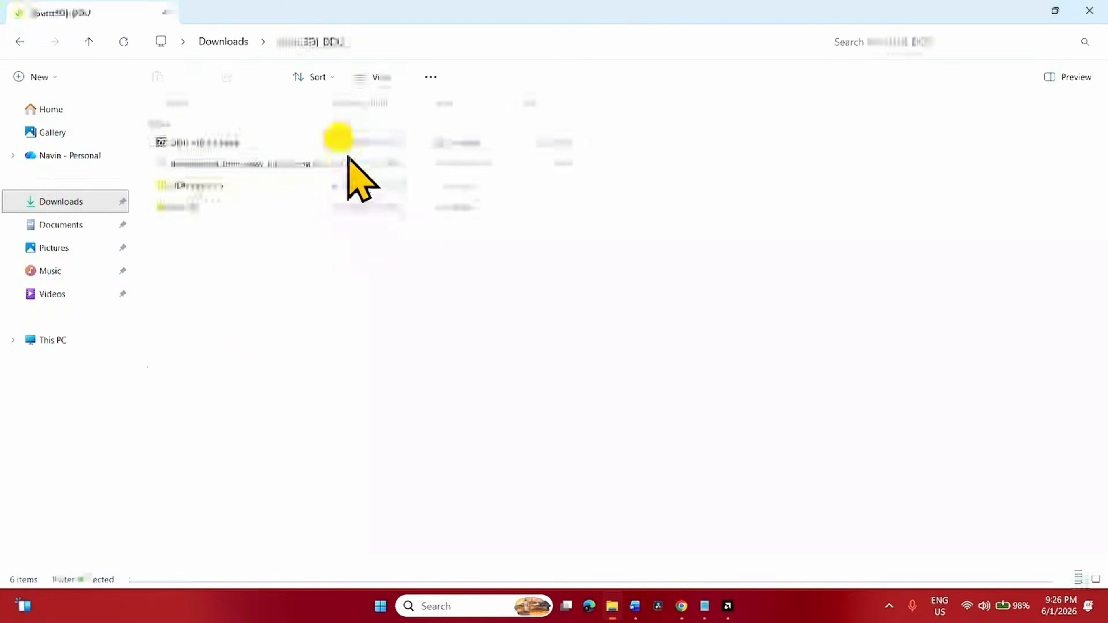
double_click(196, 186)
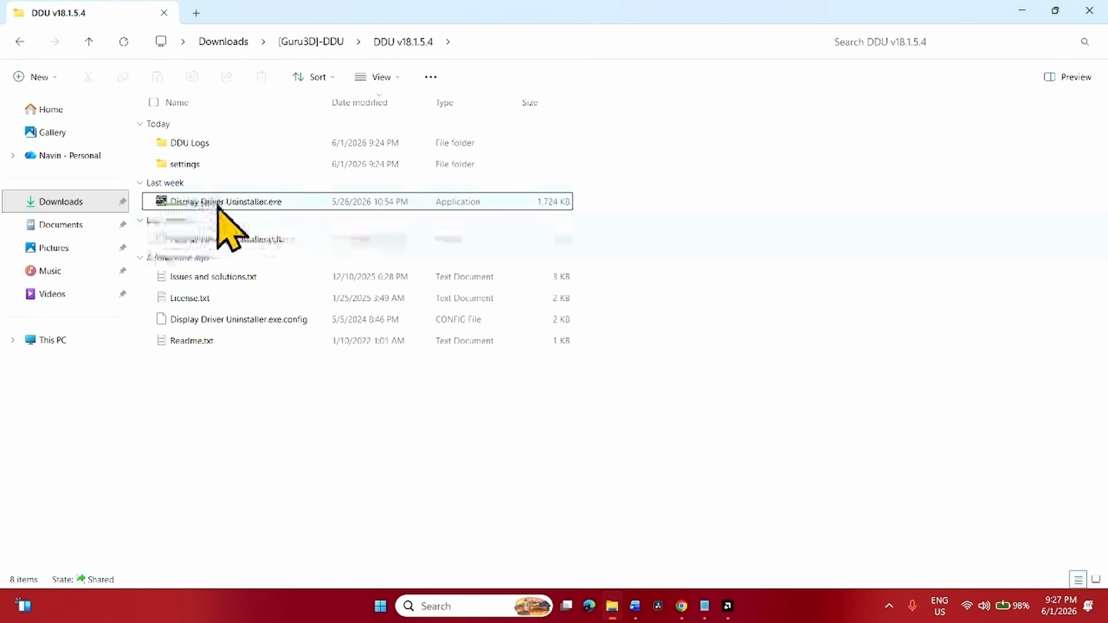
right_click(267, 203)
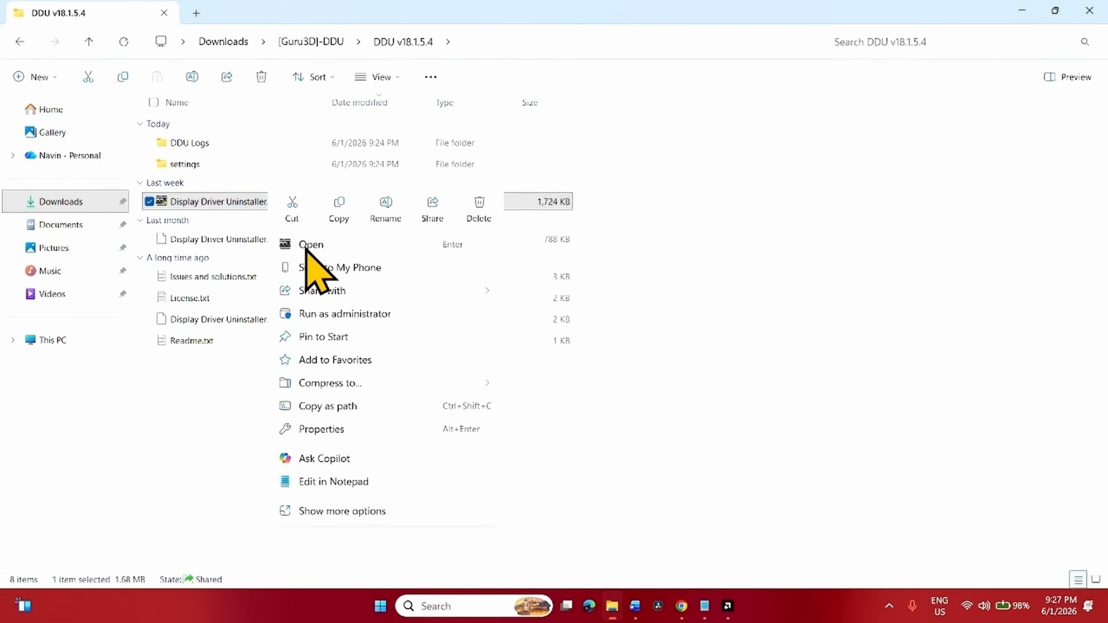
click(306, 248)
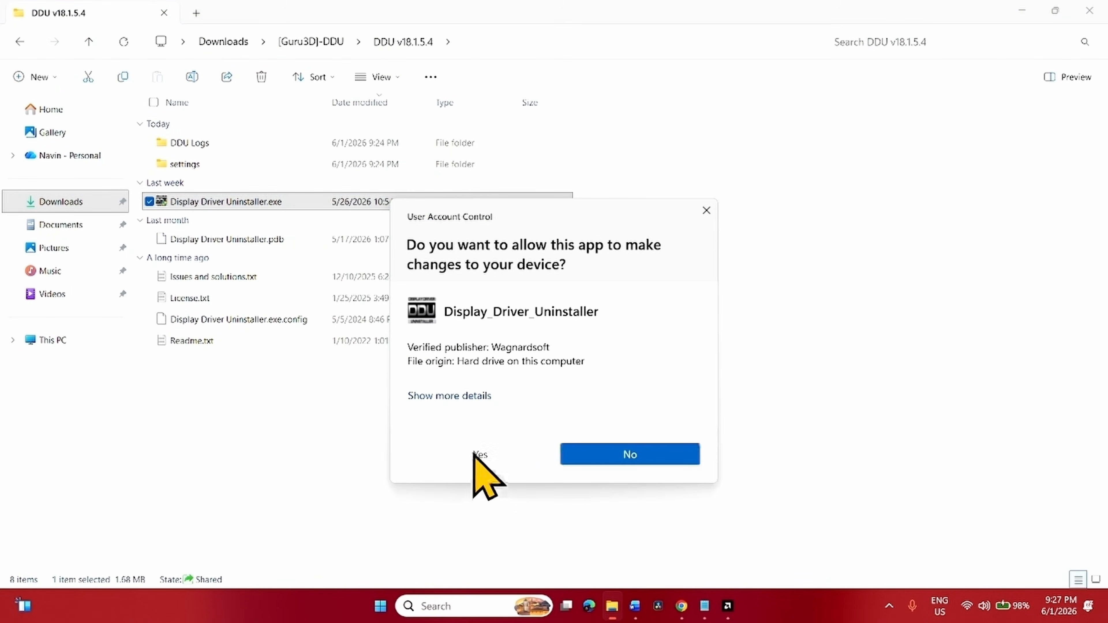
click(478, 455)
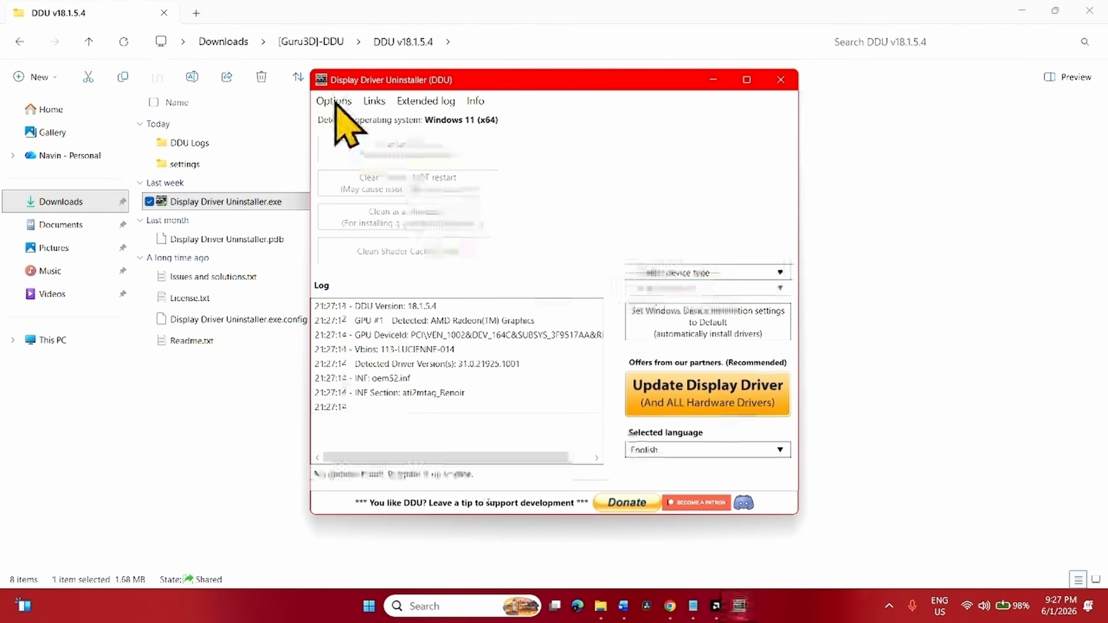
Step: Disable DDU's prevention of Windows Update driver downloads during device searches, acknowledge the notice, and close the options, DDU and File Explorer
click(339, 100)
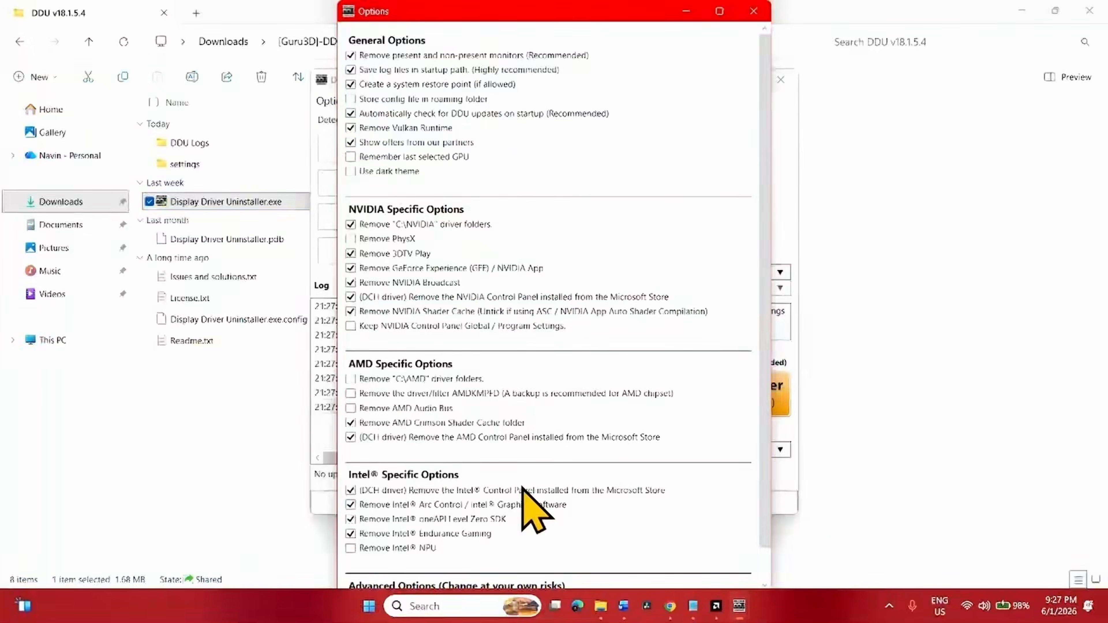
scroll(463, 557, down, 1)
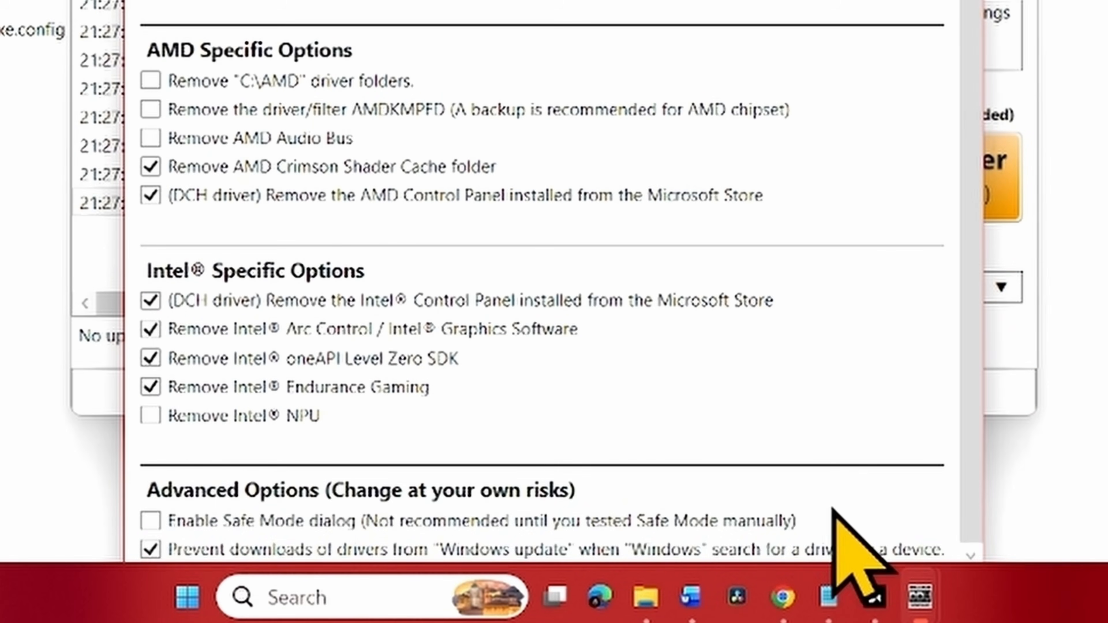
click(149, 550)
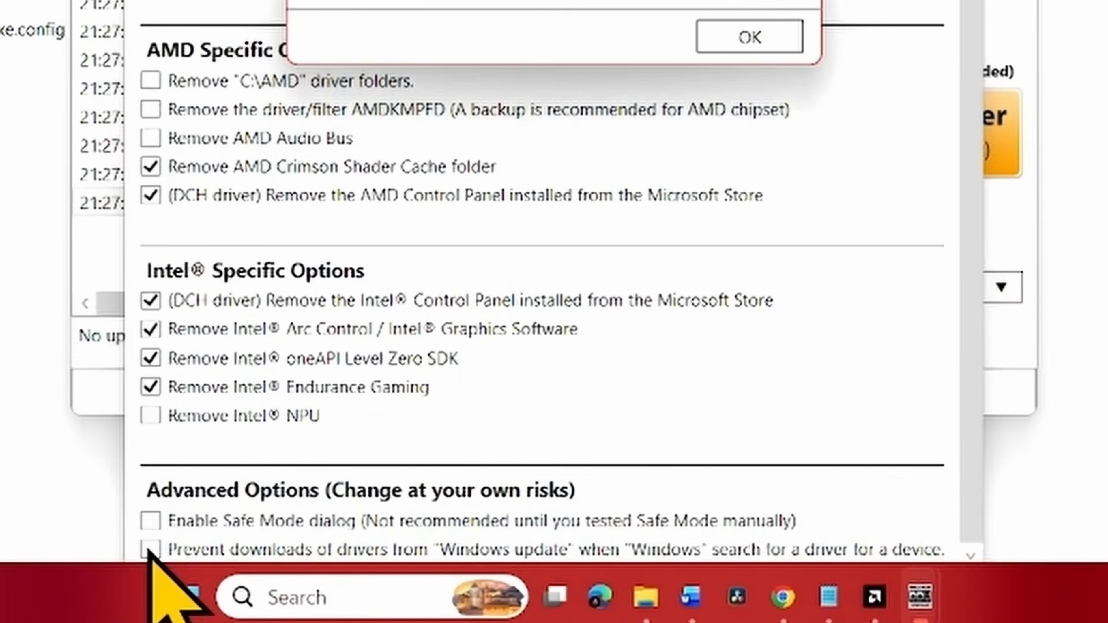
click(736, 37)
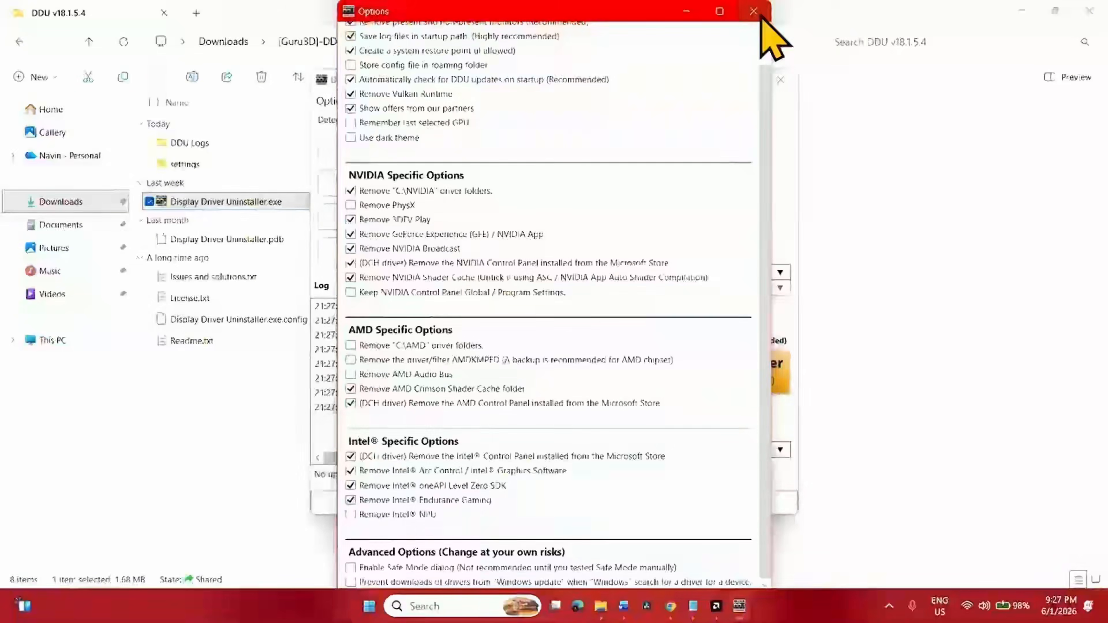
click(758, 12)
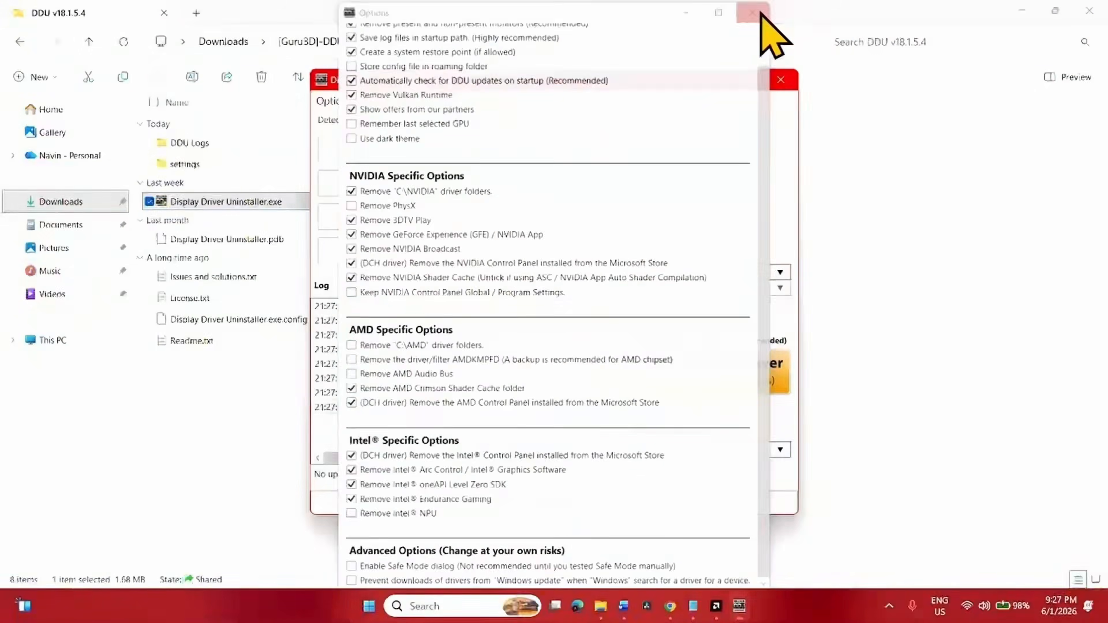
click(780, 79)
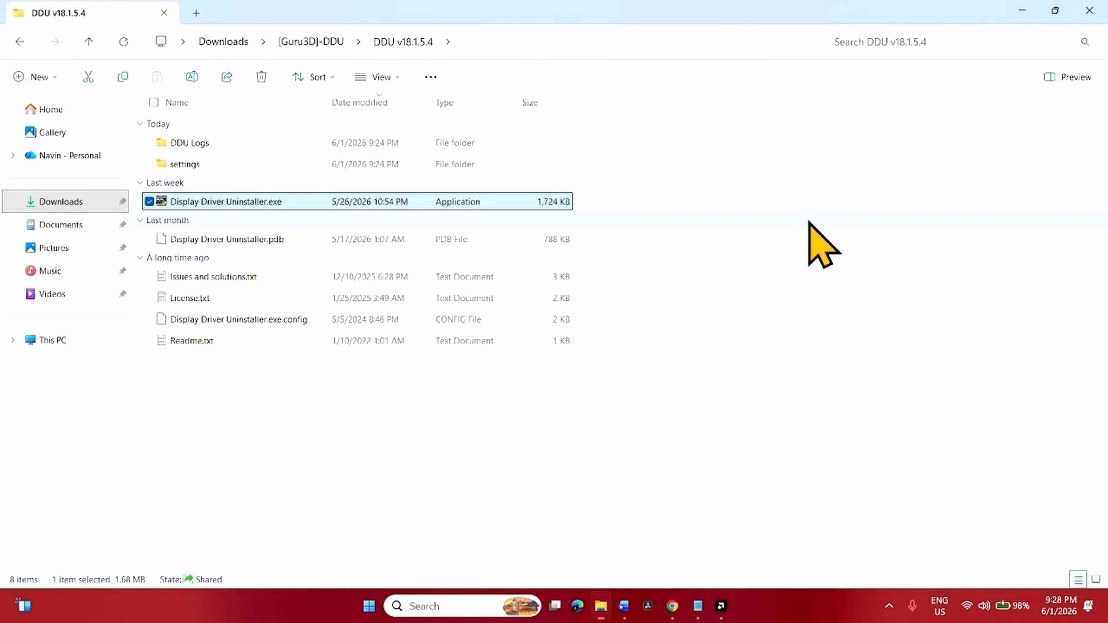
click(1104, 10)
Step: View the Windows power options for restarting the computer and dismiss them without choosing one
click(380, 606)
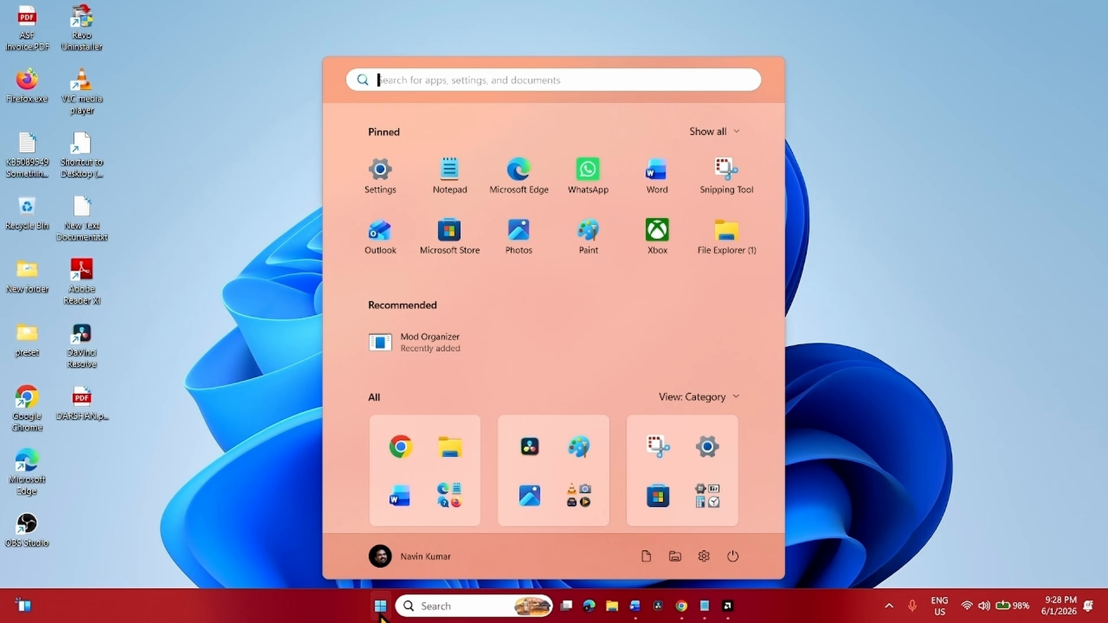
click(733, 556)
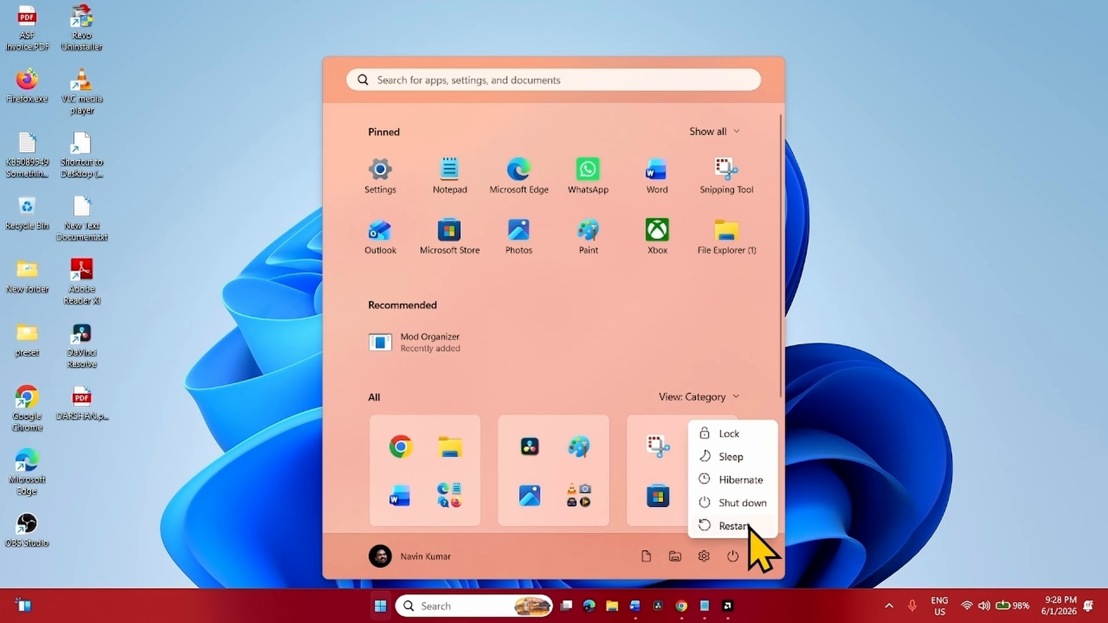
click(902, 467)
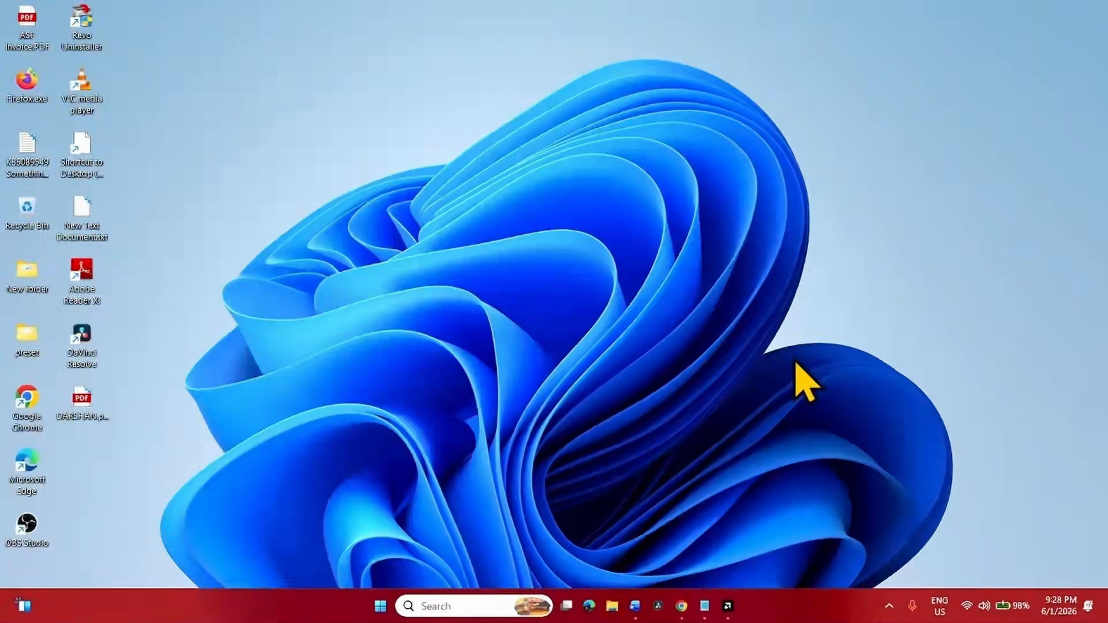